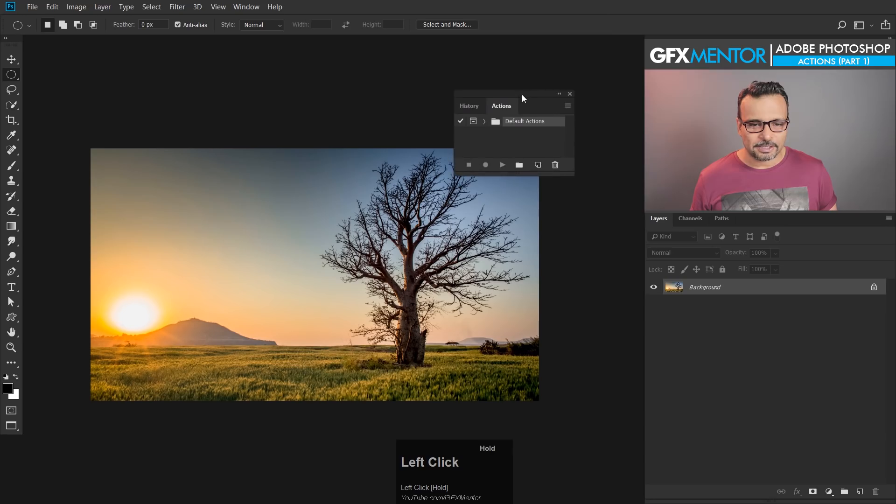
Step: Close and reopen the Actions panel, and place it enlarged over the upper corner of the photo
{"action": "left_click", "coordinate": [569, 94]}
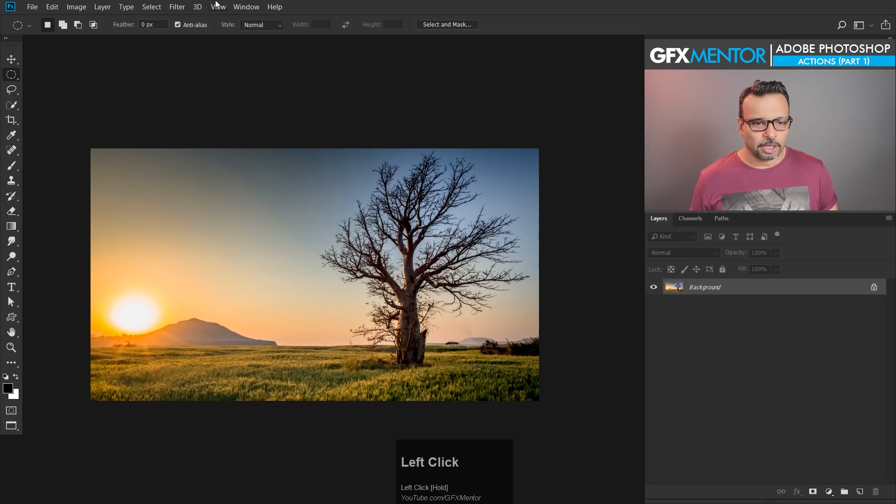
{"action": "left_click", "coordinate": [246, 8]}
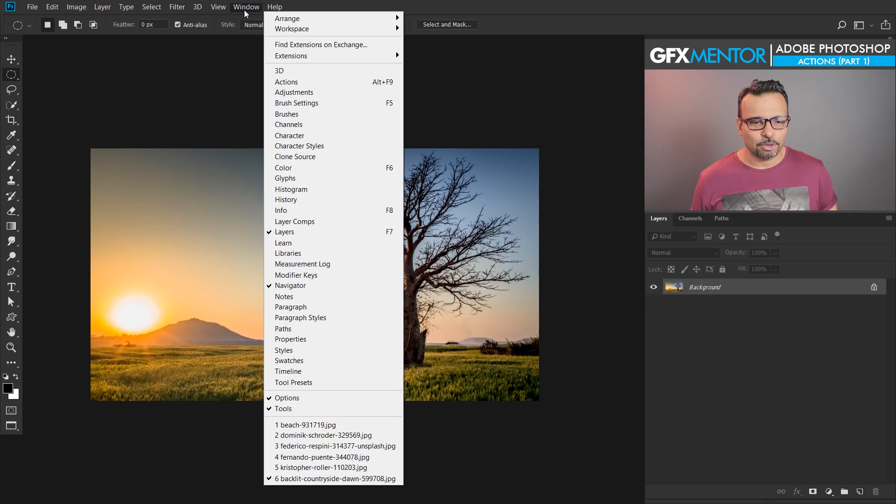
{"action": "left_click", "coordinate": [297, 86]}
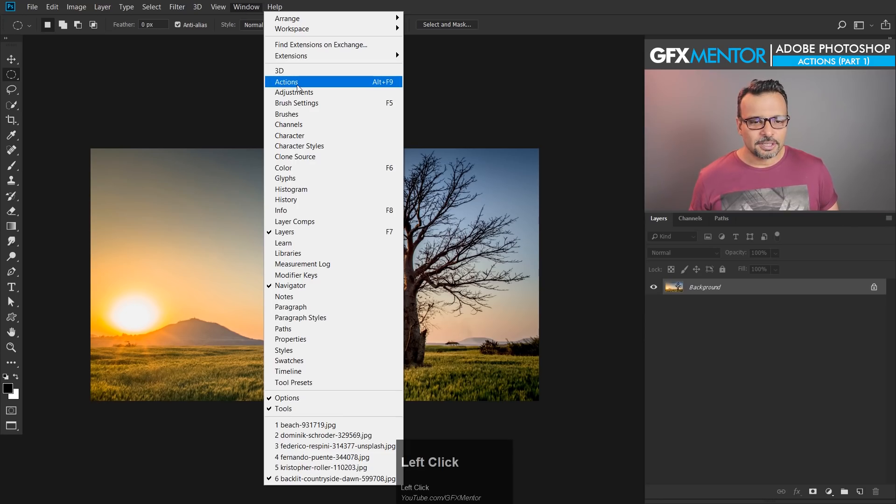
{"action": "left_click_drag", "start_coordinate": [510, 95], "coordinate": [540, 93]}
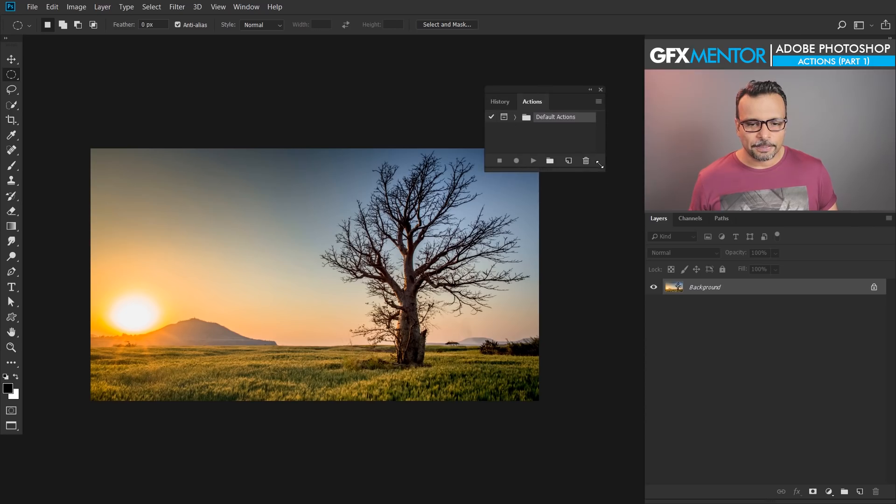
{"action": "left_click_drag", "start_coordinate": [600, 164], "coordinate": [600, 246]}
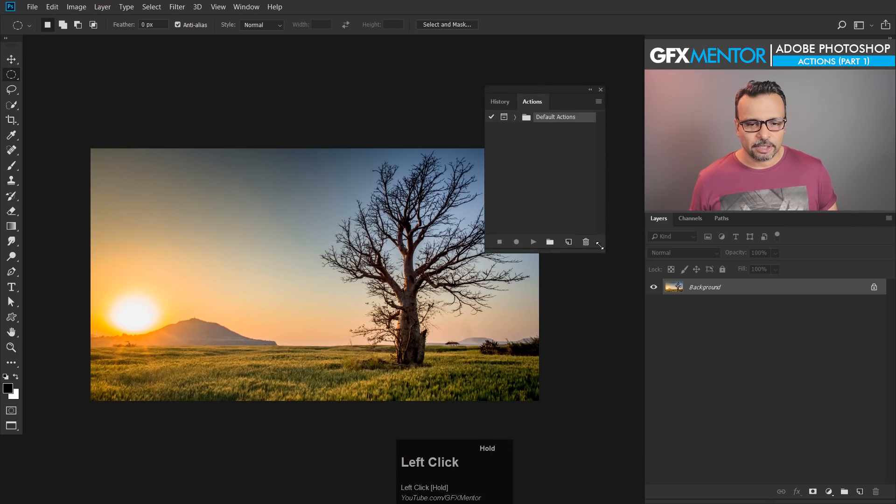
Step: Expand the Default Actions set and draw a wide elliptical selection across the middle of the landscape photo
{"action": "left_click", "coordinate": [516, 118]}
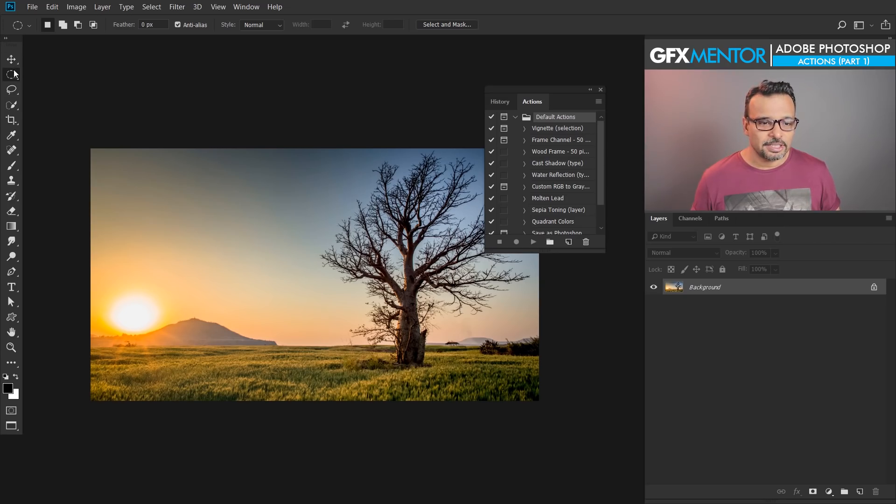
{"action": "left_click_drag", "start_coordinate": [129, 183], "coordinate": [505, 366]}
{"action": "left_click_drag", "start_coordinate": [370, 296], "coordinate": [376, 295]}
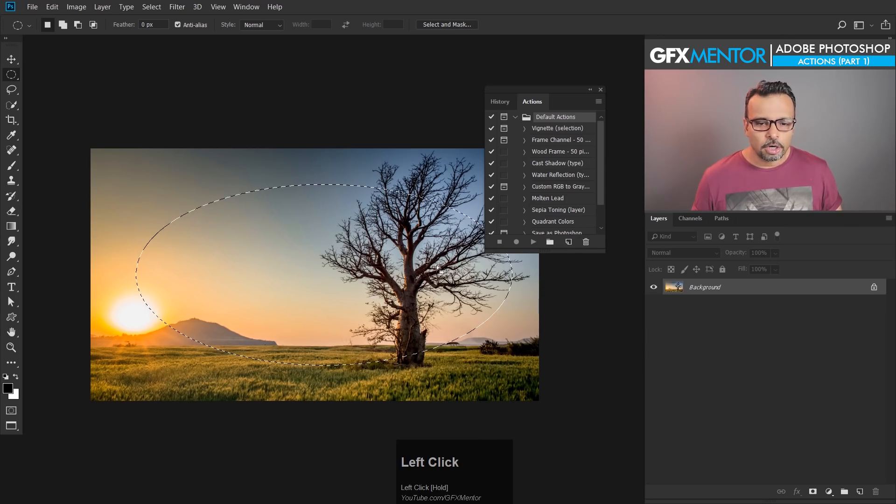
Step: Play the Vignette (selection) action with a 100-pixel feather radius, and try a black fill on the white Layer 2, undoing that fill
{"action": "left_click", "coordinate": [547, 129]}
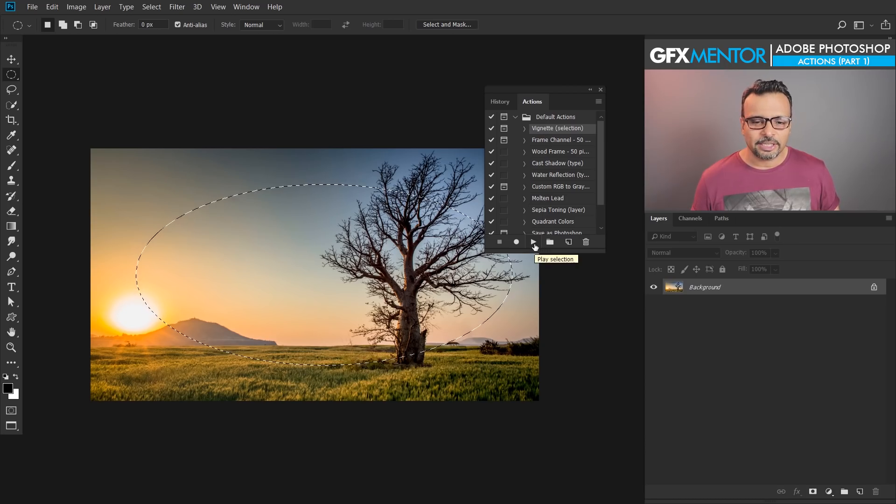
{"action": "left_click", "coordinate": [534, 245]}
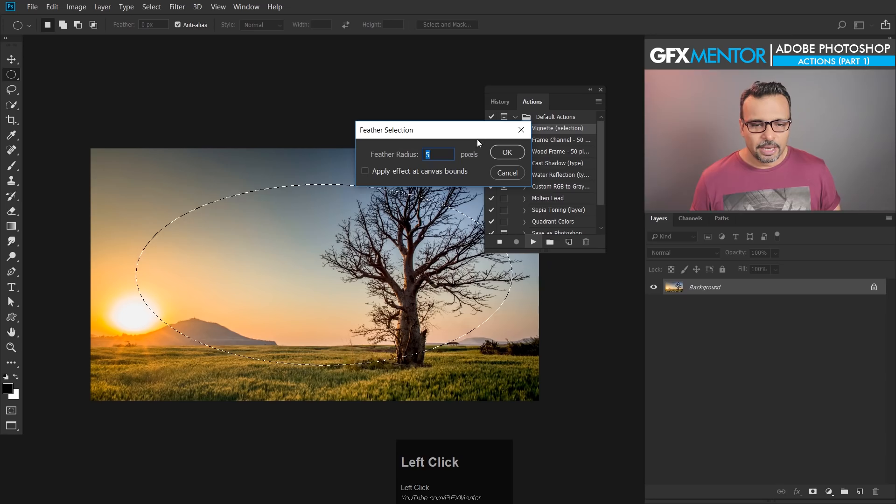
{"action": "left_click_drag", "start_coordinate": [434, 154], "coordinate": [424, 155]}
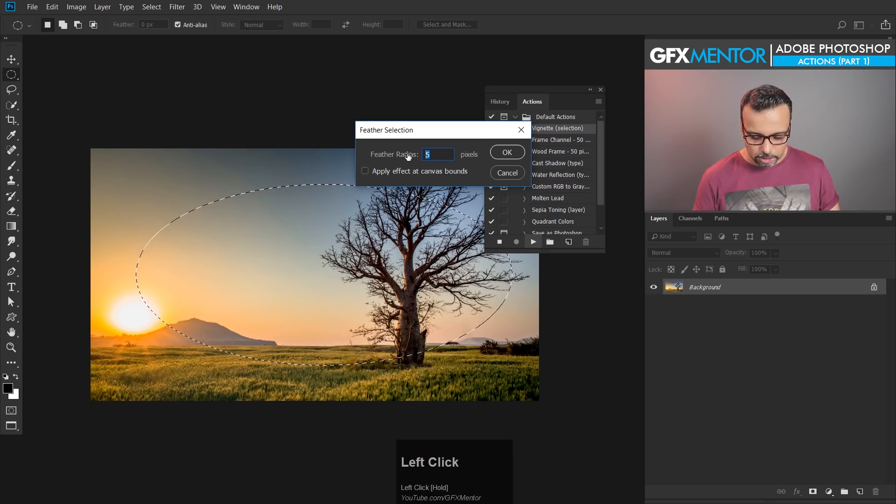
{"action": "type", "text": "100"}
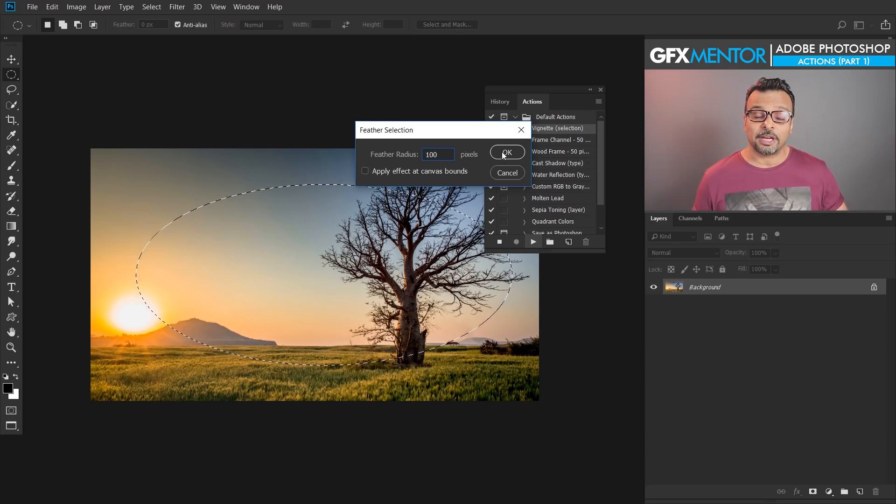
{"action": "left_click", "coordinate": [503, 153]}
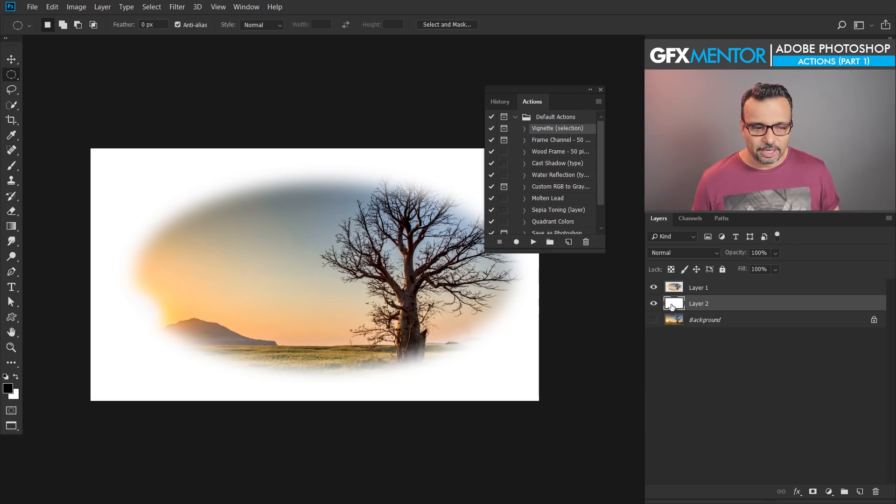
{"action": "key", "text": "alt+BackSpace"}
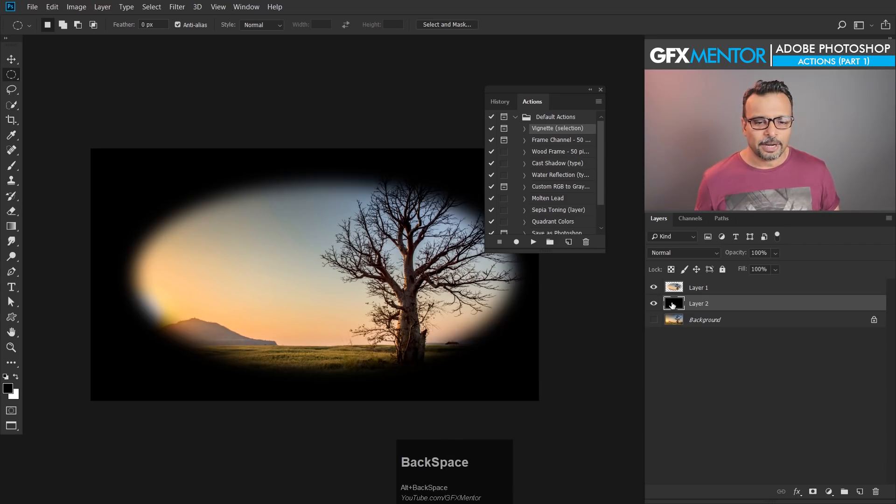
{"action": "key", "text": "ctrl+z"}
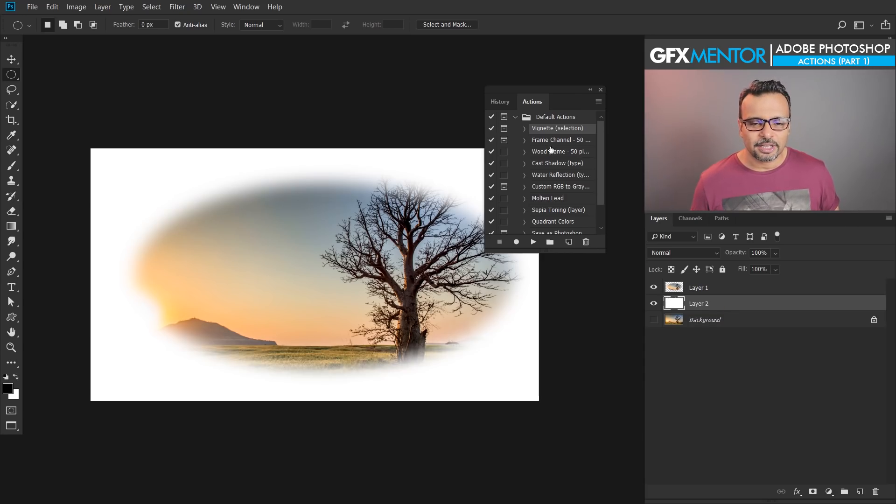
Step: Undo the whole vignette action and remove the elliptical selection
{"action": "key", "text": "ctrl+alt+z"}
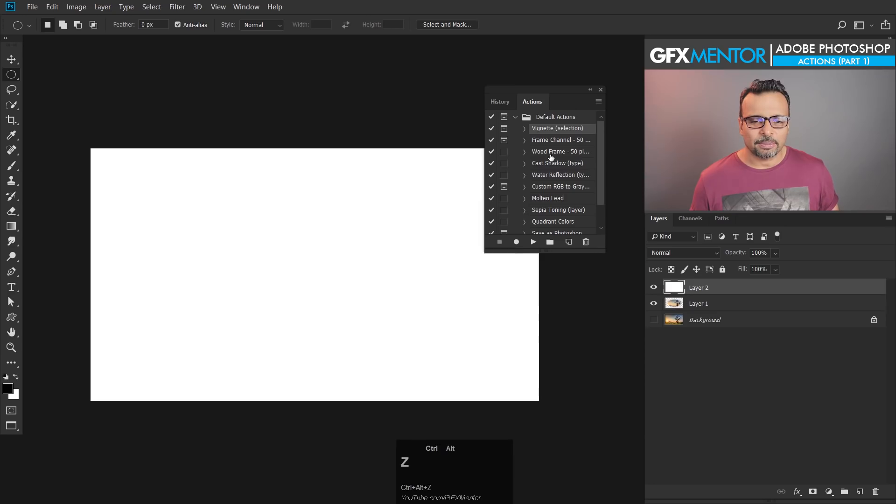
{"action": "key", "text": "ctrl+alt+z"}
{"action": "key", "text": "ctrl+alt+z"}
{"action": "key", "text": "ctrl+alt+z"}
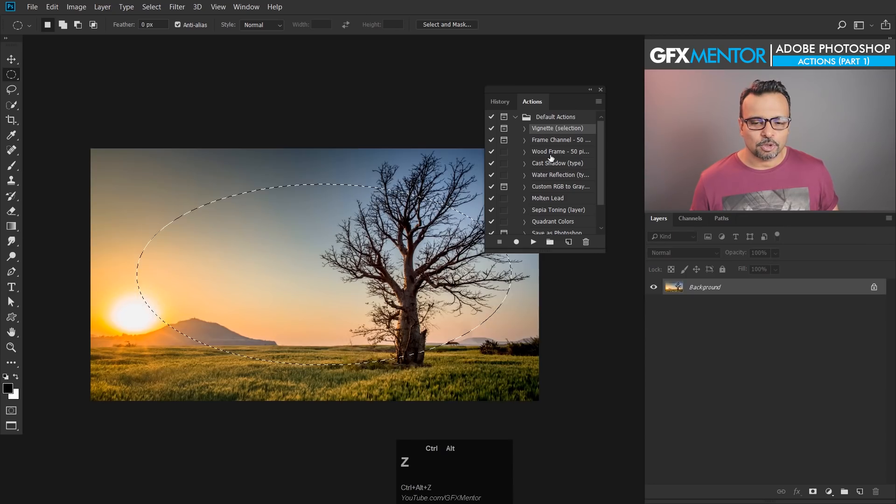
{"action": "key", "text": "ctrl+d"}
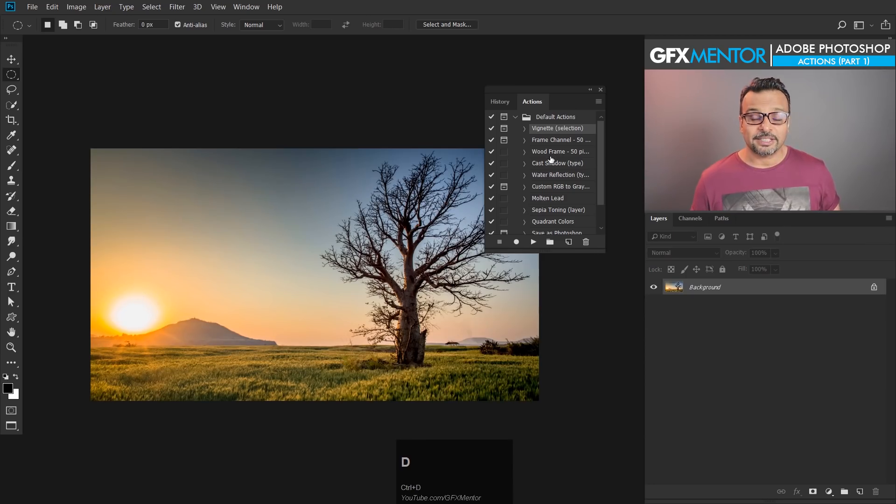
Step: Examine the recorded commands inside the Vignette (selection) action, and collapse the Default Actions set
{"action": "left_click", "coordinate": [524, 129]}
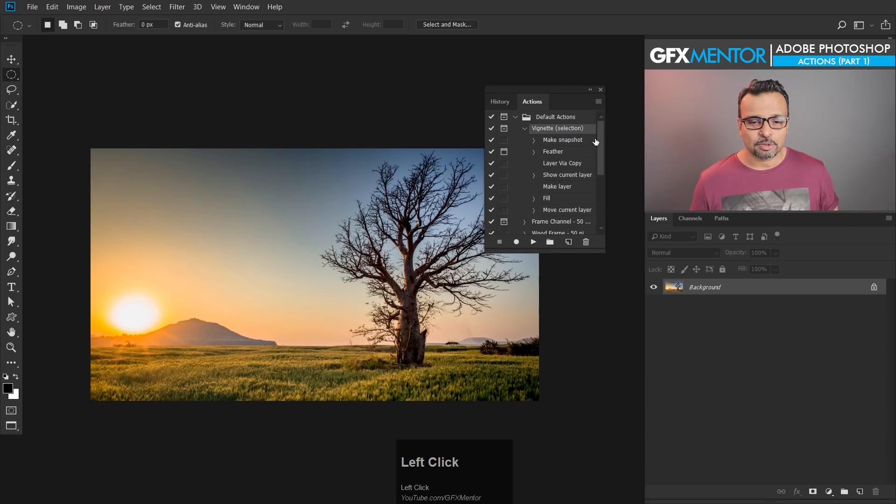
{"action": "left_click_drag", "start_coordinate": [601, 137], "coordinate": [602, 117]}
{"action": "left_click", "coordinate": [515, 117]}
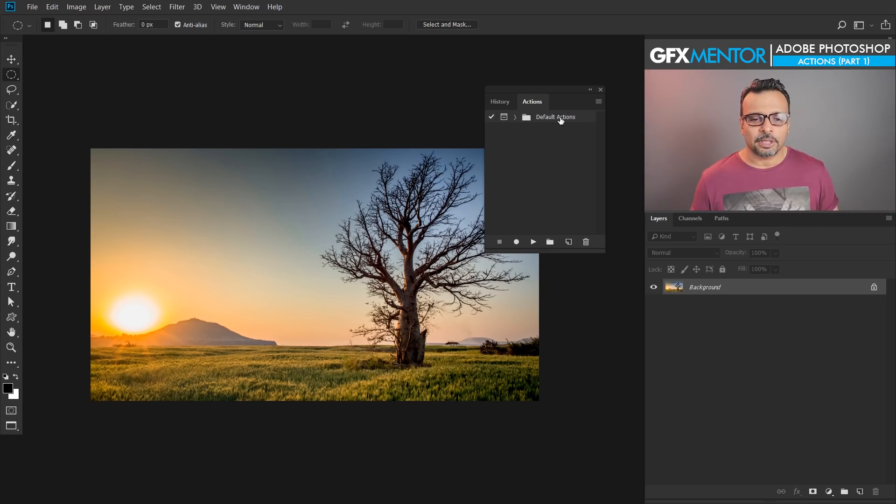
Step: Create a new action set named GFXMentor
{"action": "left_click", "coordinate": [550, 243]}
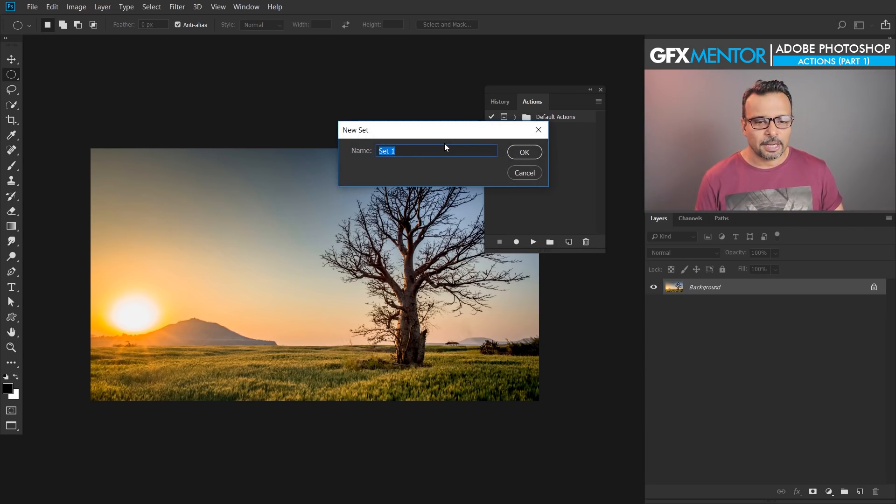
{"action": "type", "text": "GFXMentor"}
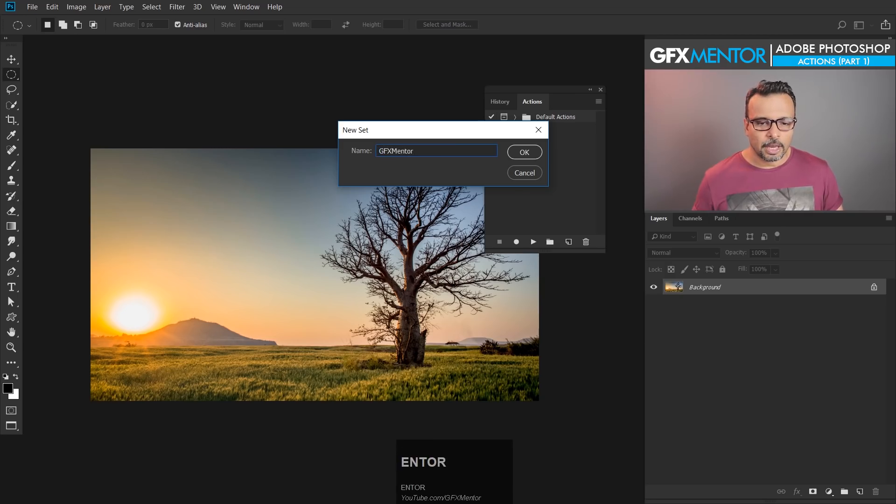
{"action": "left_click", "coordinate": [525, 154]}
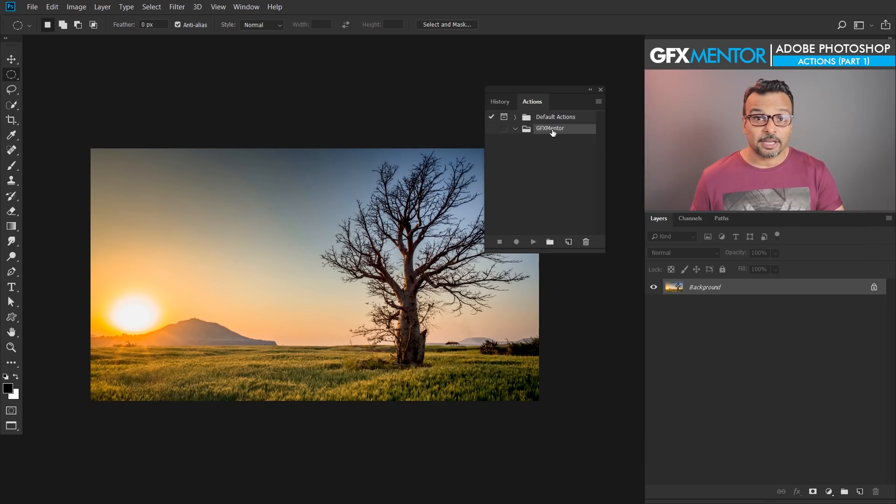
Step: Create a new action named "1000px wide" in the GFXMentor set and start recording it
{"action": "left_click", "coordinate": [568, 242]}
{"action": "left_click_drag", "start_coordinate": [429, 124], "coordinate": [396, 163]}
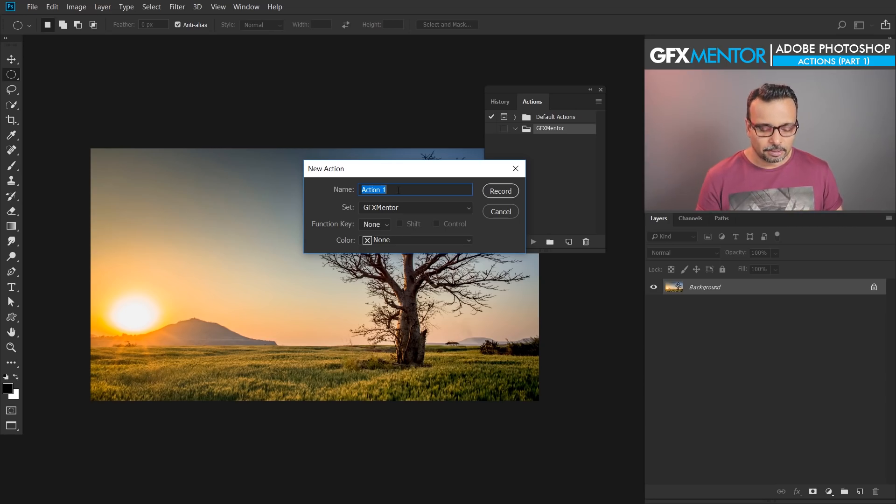
{"action": "type", "text": "100"}
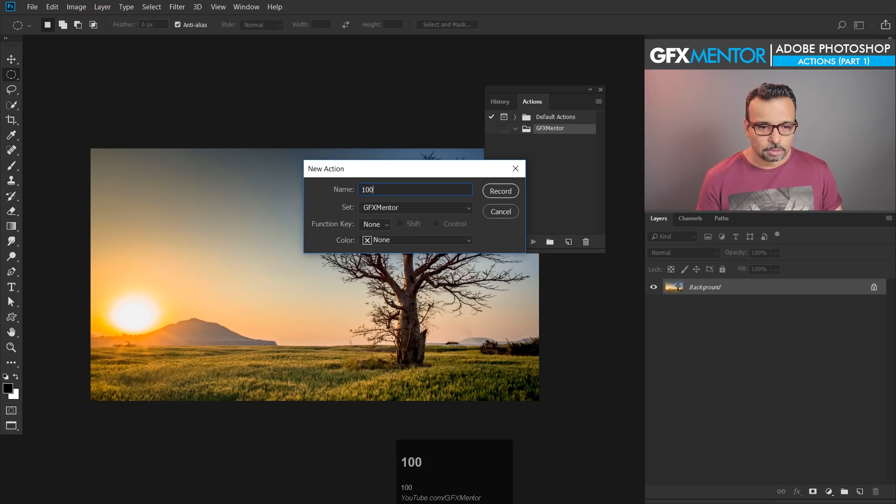
{"action": "type", "text": "0px wide"}
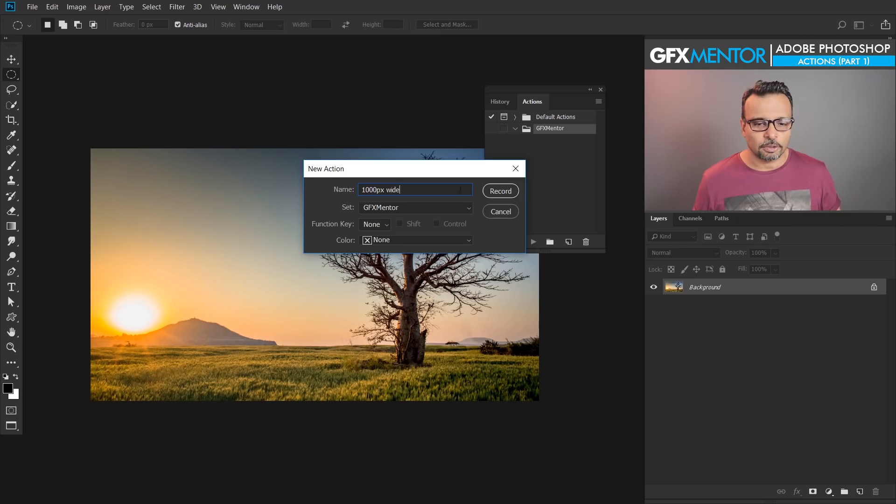
{"action": "left_click", "coordinate": [494, 192]}
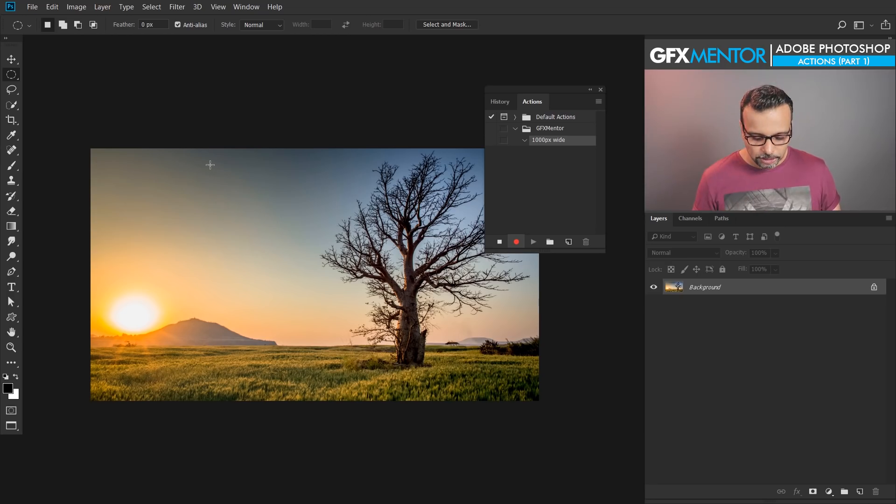
Step: Resize the image to a width of 1000 pixels with proportions linked, while the action is recording
{"action": "key", "text": "alt"}
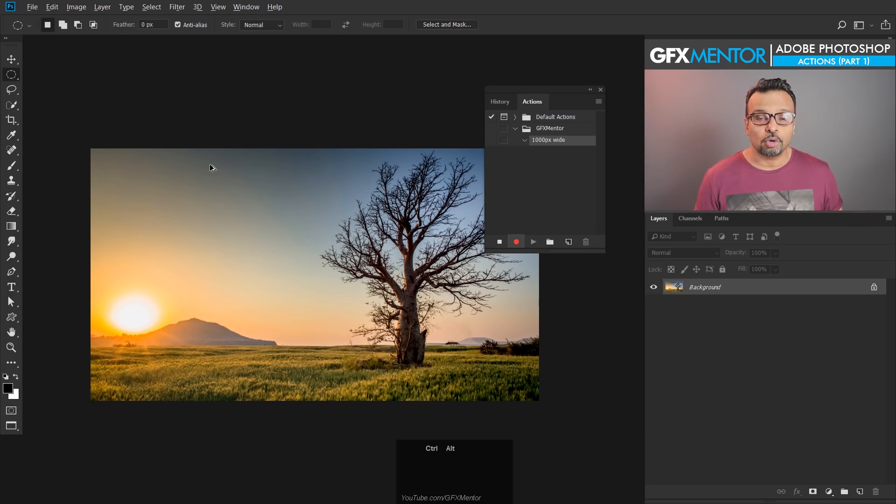
{"action": "key", "text": "ctrl+alt+i"}
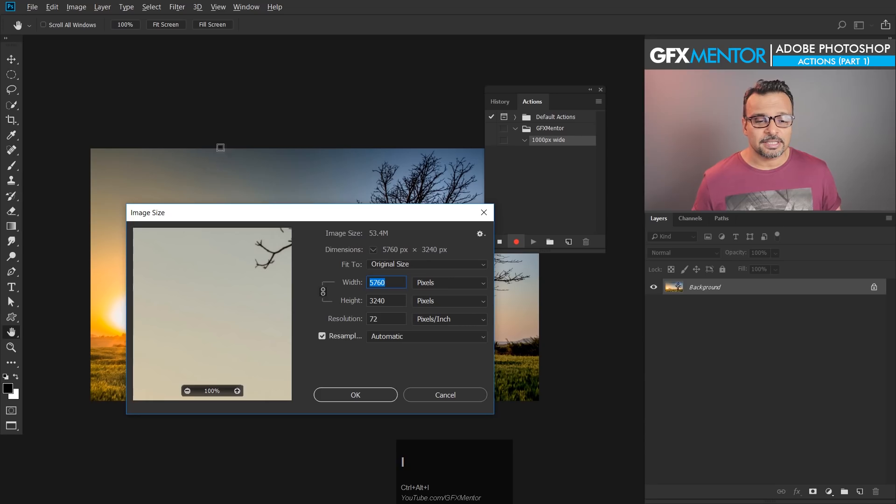
{"action": "left_click_drag", "start_coordinate": [336, 211], "coordinate": [295, 145]}
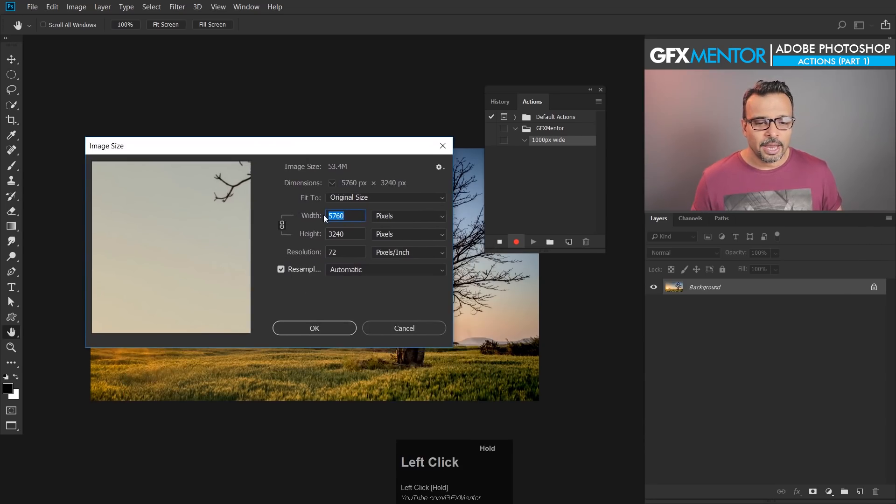
{"action": "left_click_drag", "start_coordinate": [351, 217], "coordinate": [322, 219]}
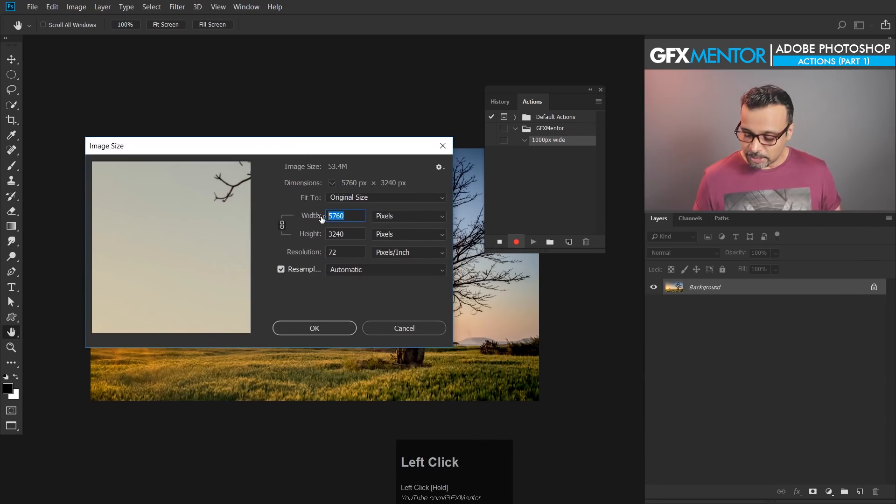
{"action": "type", "text": "1"}
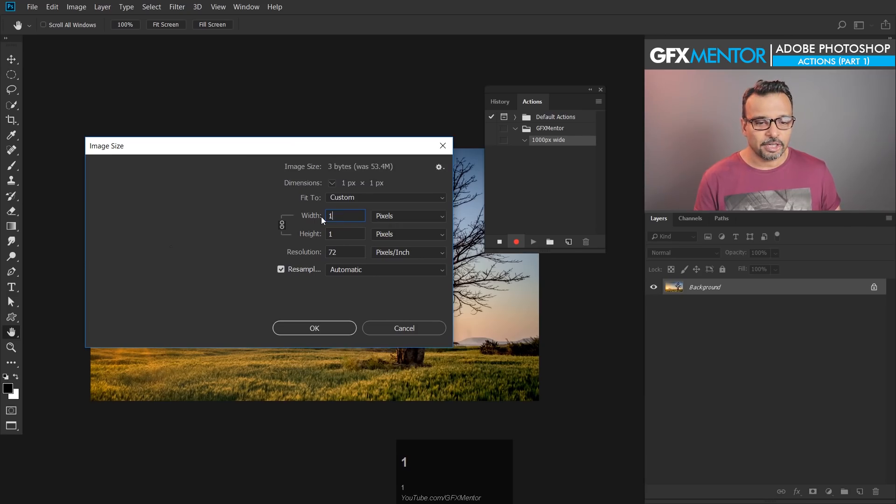
{"action": "type", "text": "000"}
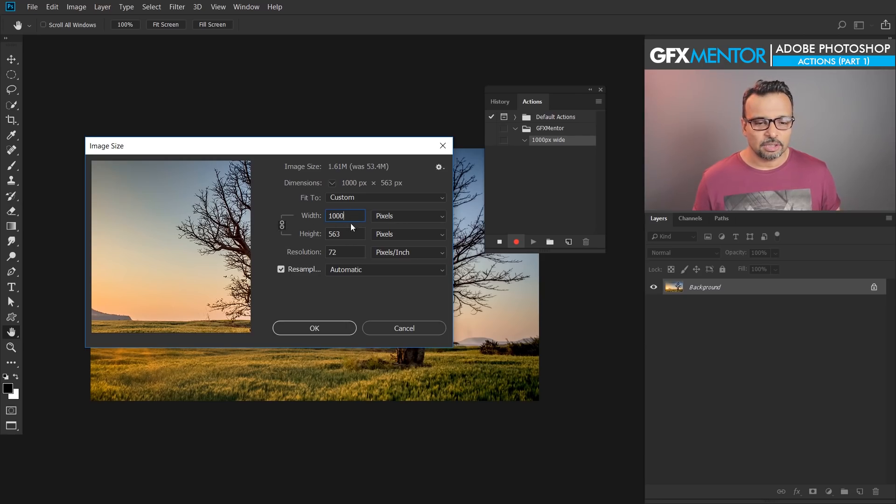
{"action": "left_click", "coordinate": [344, 235]}
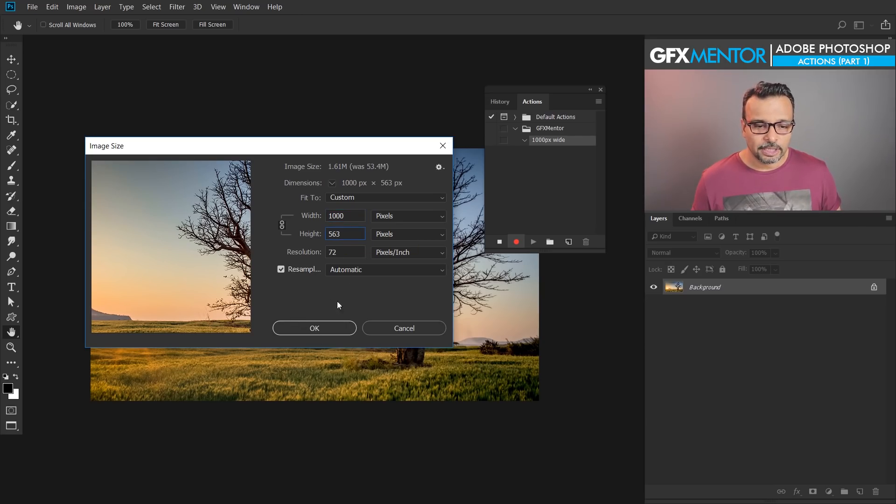
{"action": "left_click", "coordinate": [315, 329]}
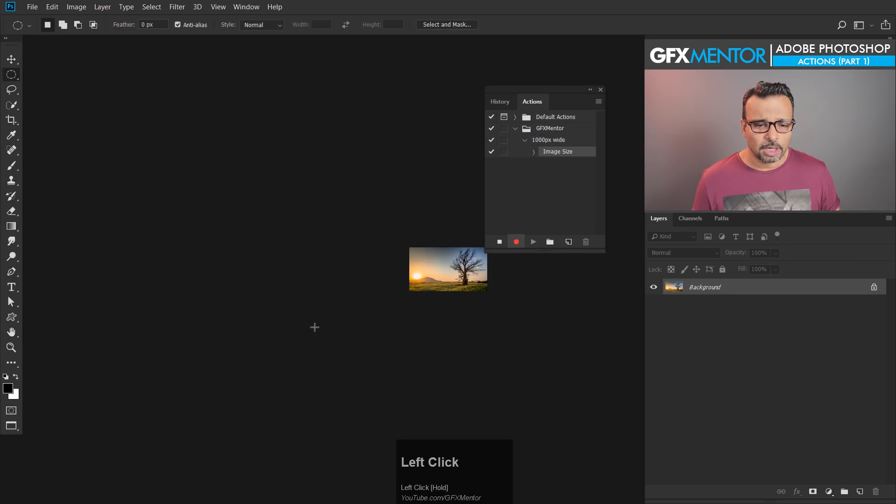
{"action": "key", "text": "space"}
{"action": "left_click_drag", "start_coordinate": [439, 283], "coordinate": [358, 283]}
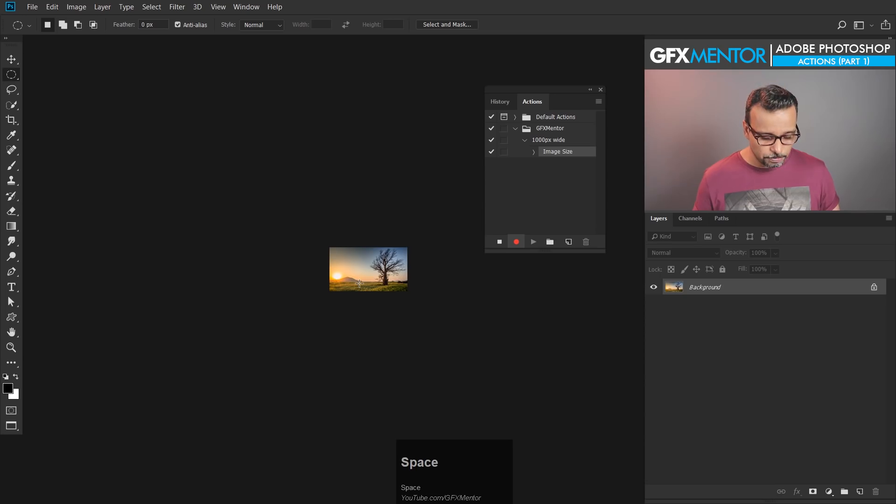
Step: Stop recording the "1000px wide" action
{"action": "key", "text": "ctrl+1"}
{"action": "key", "text": "space"}
{"action": "left_click_drag", "start_coordinate": [107, 264], "coordinate": [430, 270]}
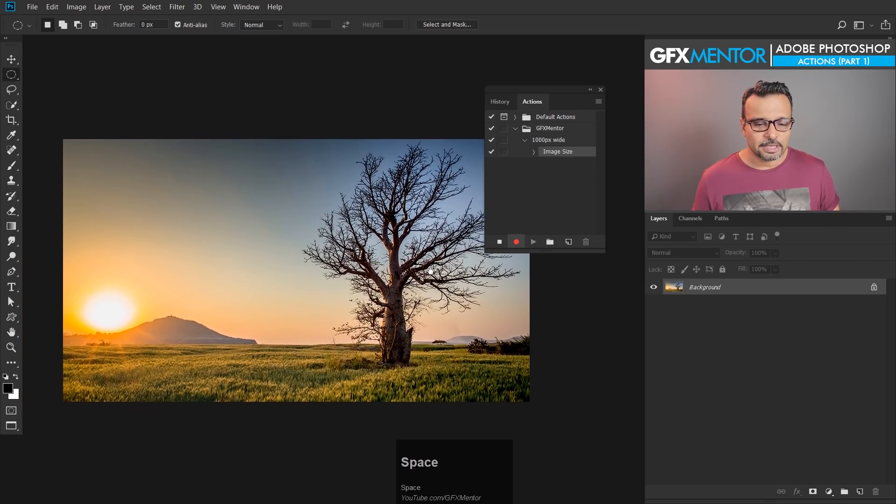
{"action": "left_click", "coordinate": [500, 241]}
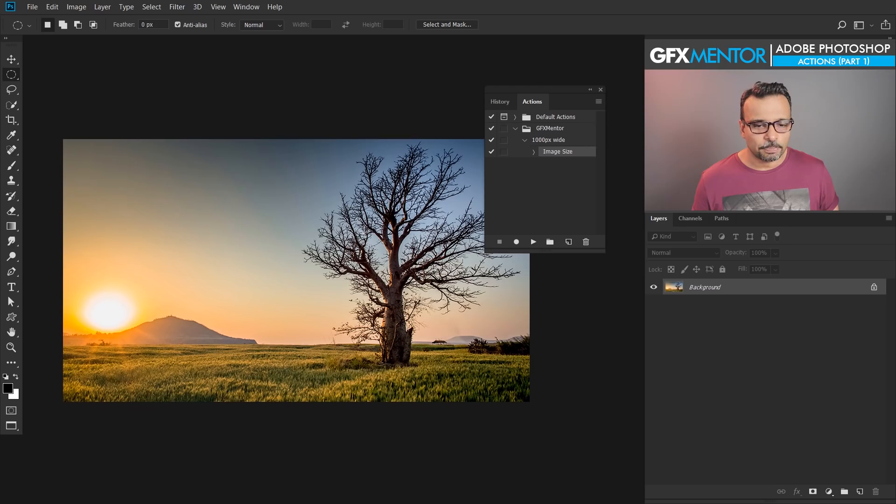
Step: Switch to the beach image and check its pixel dimensions in Image Size
{"action": "key", "text": "ctrl+Tab"}
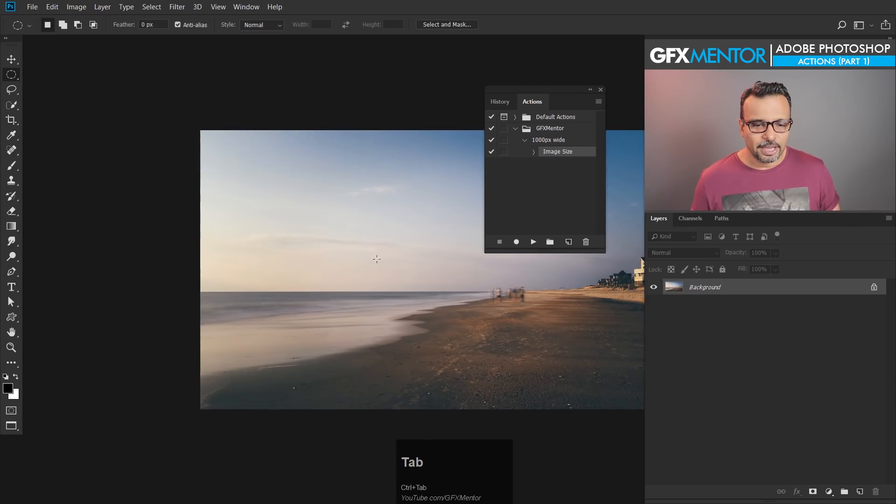
{"action": "left_click", "coordinate": [411, 317]}
{"action": "left_click_drag", "start_coordinate": [411, 318], "coordinate": [340, 315]}
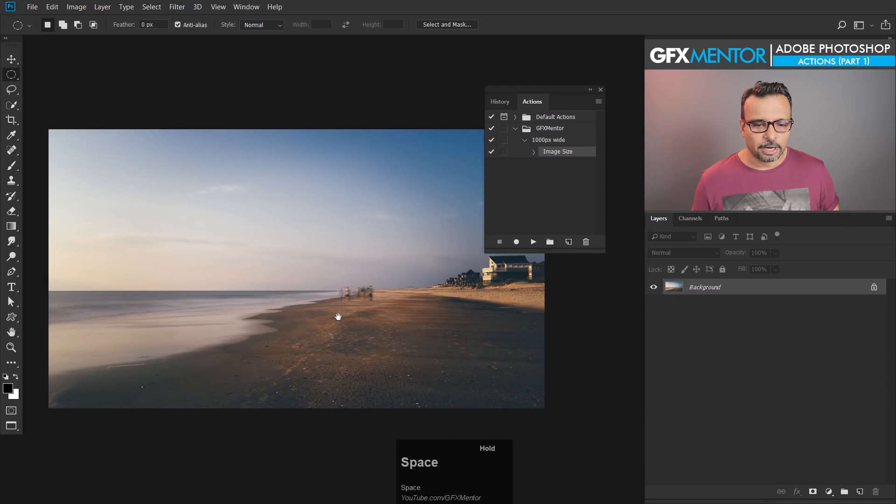
{"action": "key", "text": "ctrl+alt+i"}
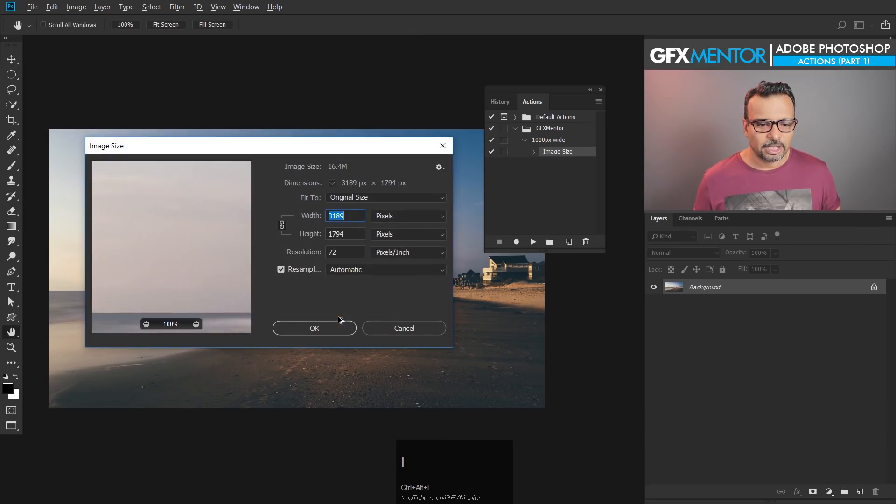
{"action": "left_click_drag", "start_coordinate": [347, 216], "coordinate": [306, 216]}
{"action": "left_click", "coordinate": [313, 327]}
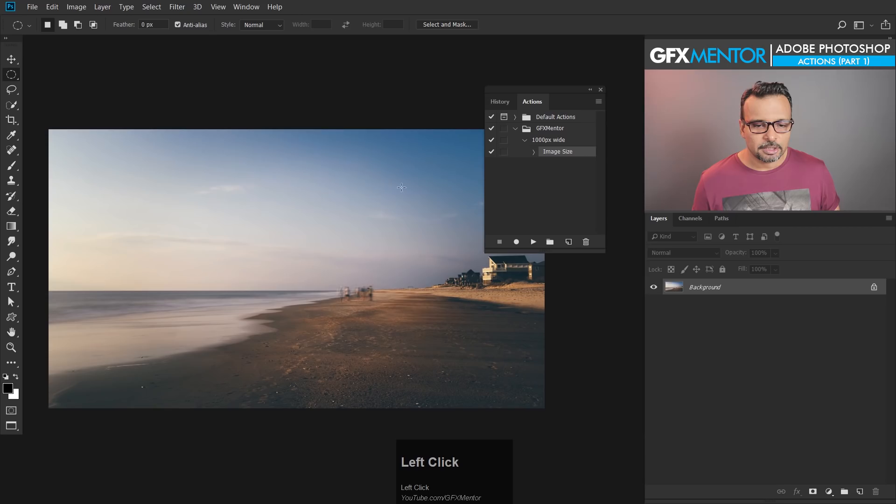
Step: Play the "1000px wide" action on the beach image
{"action": "left_click", "coordinate": [548, 143]}
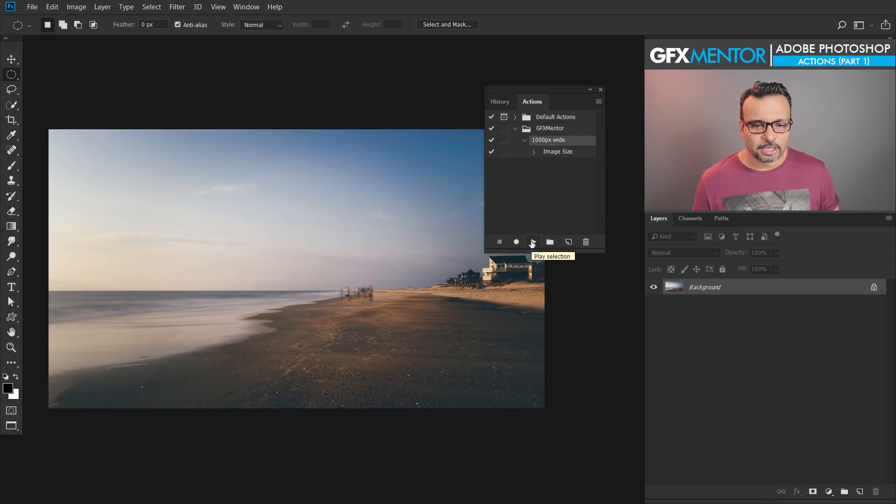
{"action": "left_click", "coordinate": [532, 242]}
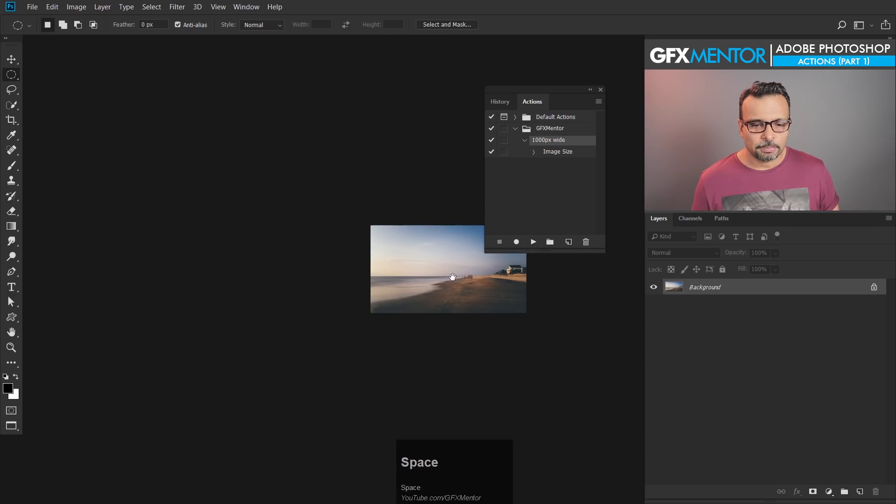
{"action": "left_click_drag", "start_coordinate": [528, 243], "coordinate": [395, 244]}
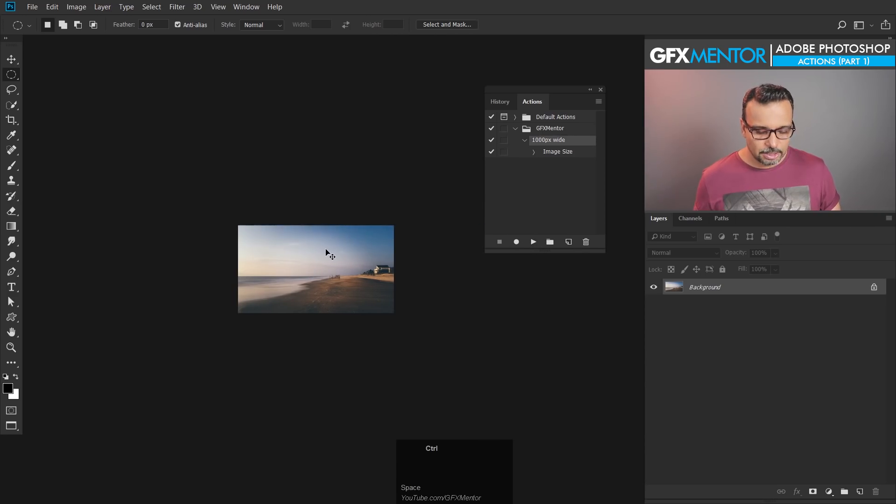
Step: Check the width and height of the resized beach image in Image Size
{"action": "key", "text": "ctrl+alt+i"}
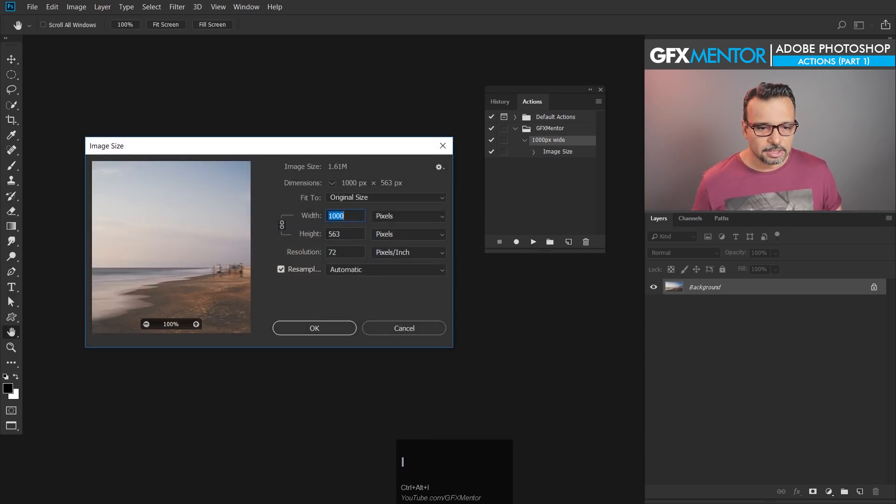
{"action": "left_click", "coordinate": [359, 214]}
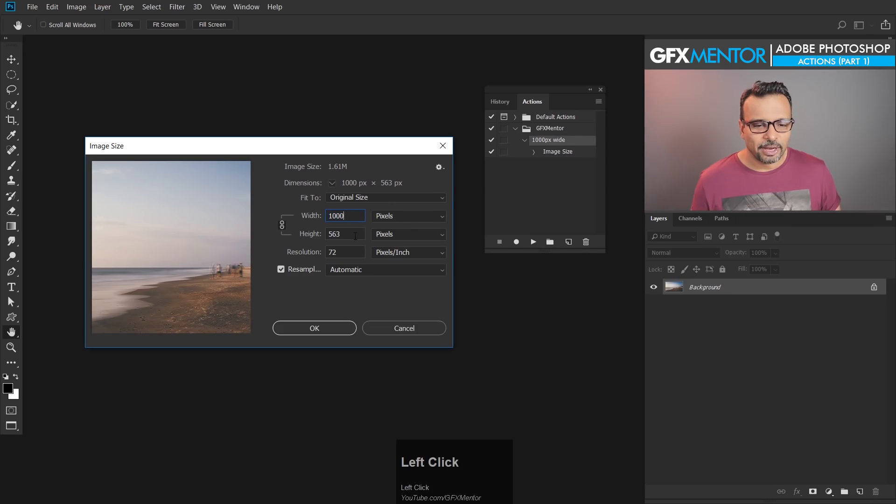
{"action": "left_click", "coordinate": [338, 328]}
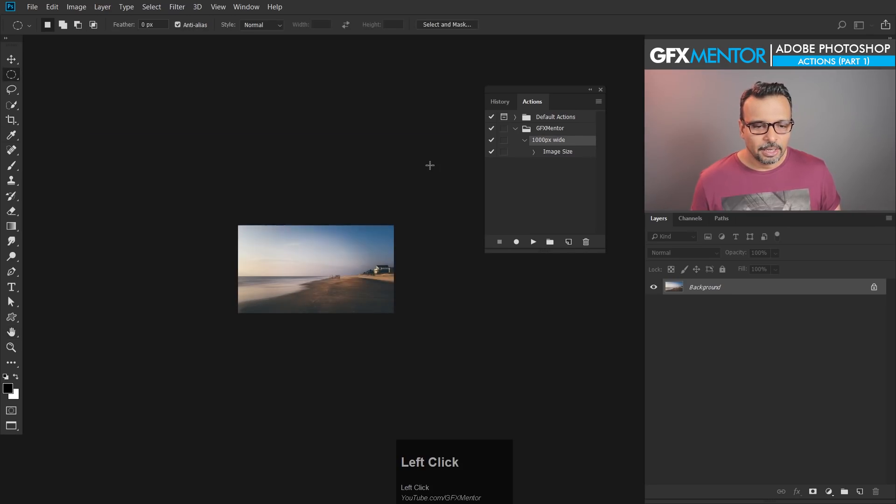
Step: Switch to the desert canyon image
{"action": "key", "text": "ctrl+Tab"}
{"action": "left_click_drag", "start_coordinate": [425, 169], "coordinate": [280, 171]}
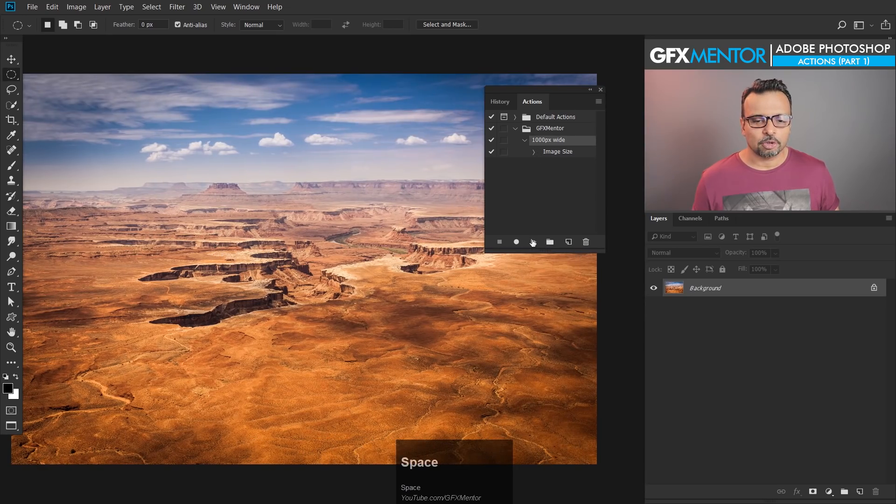
Step: Play the "1000px wide" action on the desert canyon image and undo the resize
{"action": "left_click", "coordinate": [533, 242]}
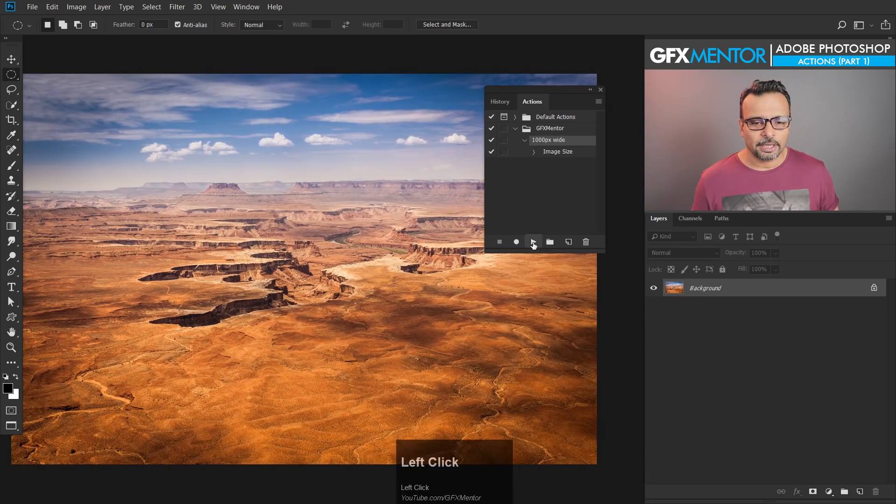
{"action": "left_click_drag", "start_coordinate": [450, 250], "coordinate": [356, 236]}
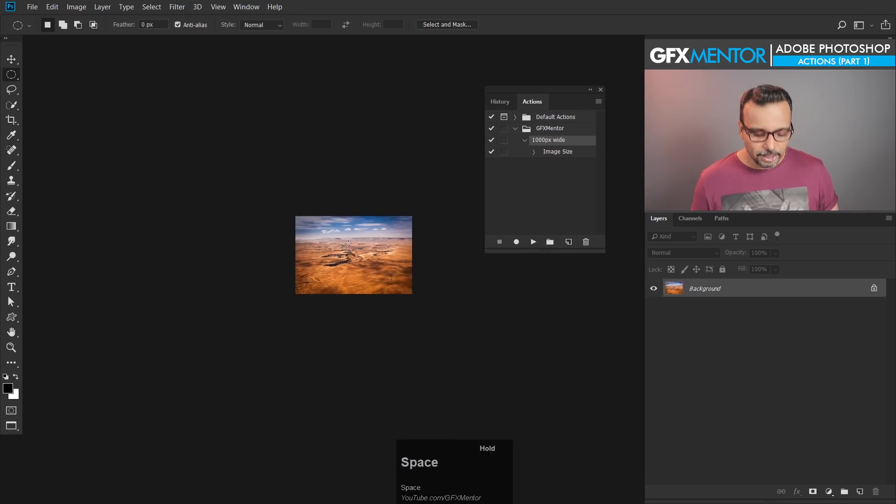
{"action": "key", "text": "ctrl+alt+z"}
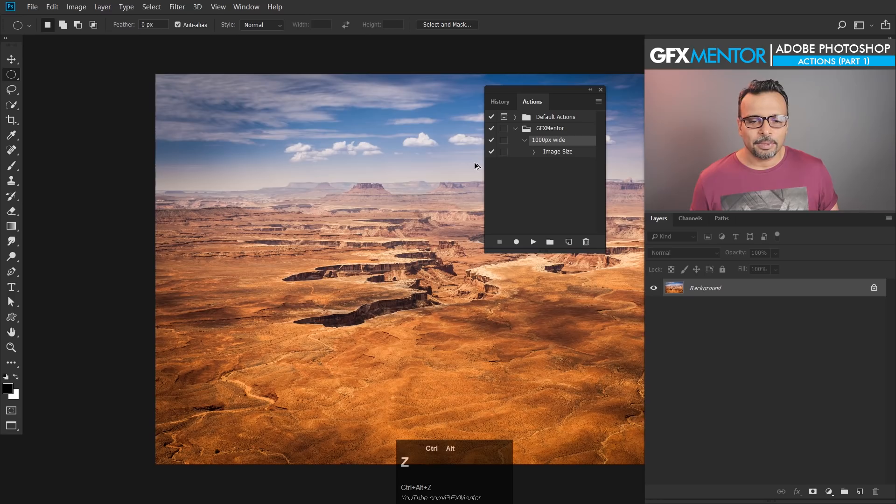
Step: Play the whole "1000px wide" action again on the full-size desert canyon image
{"action": "left_click", "coordinate": [548, 155]}
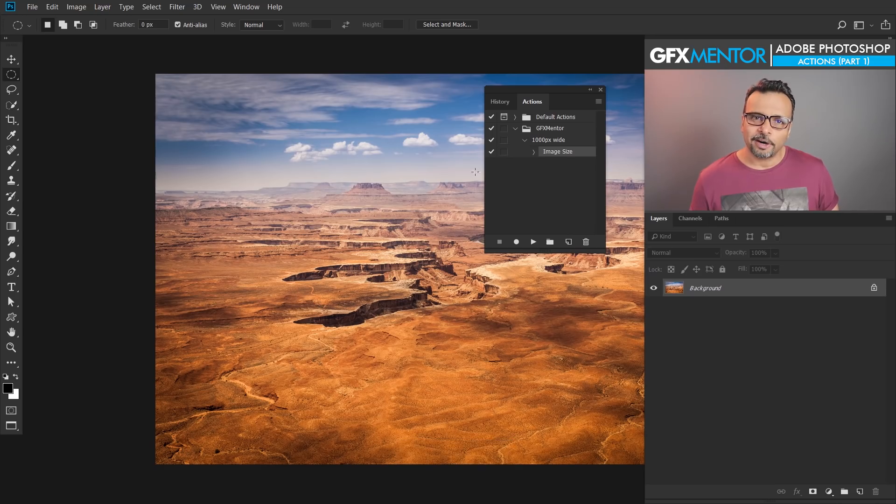
{"action": "key", "text": "space"}
{"action": "left_click_drag", "start_coordinate": [436, 182], "coordinate": [285, 181]}
{"action": "left_click", "coordinate": [549, 140]}
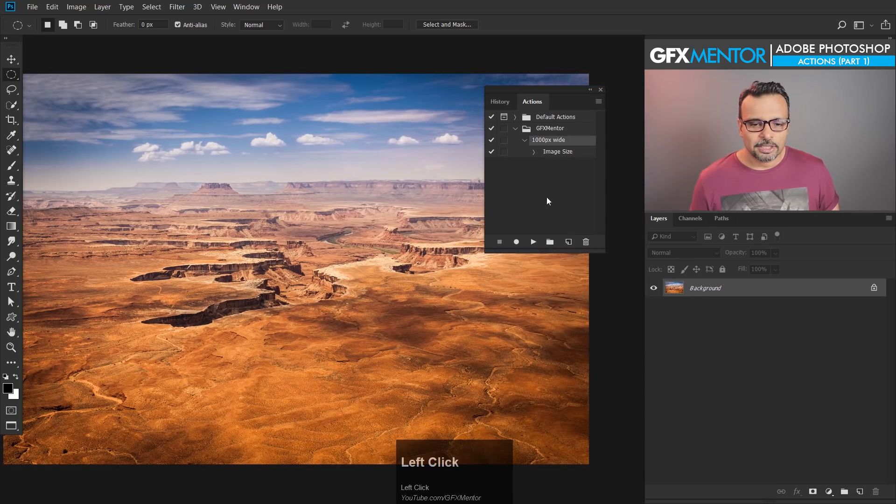
{"action": "left_click", "coordinate": [533, 243]}
{"action": "key", "text": "space"}
{"action": "left_click_drag", "start_coordinate": [454, 271], "coordinate": [340, 264]}
Step: Resume recording the "1000px wide" action after its Image Size command
{"action": "left_click", "coordinate": [556, 154]}
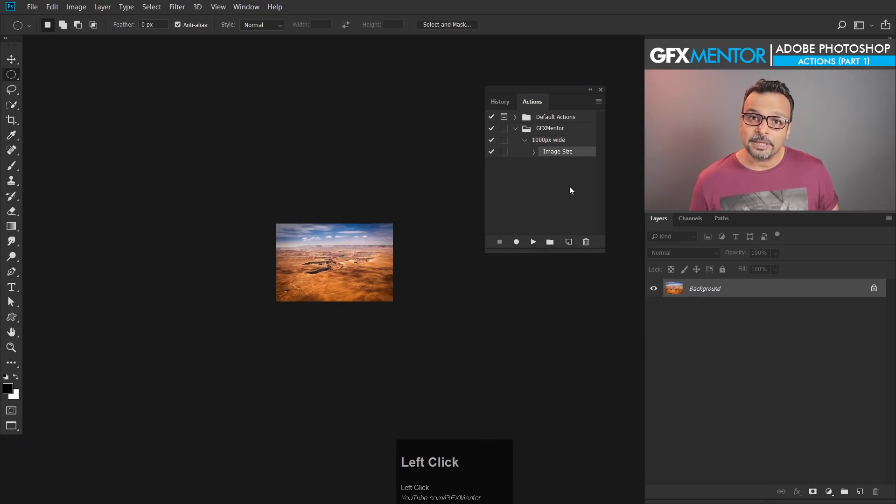
{"action": "left_click", "coordinate": [516, 242]}
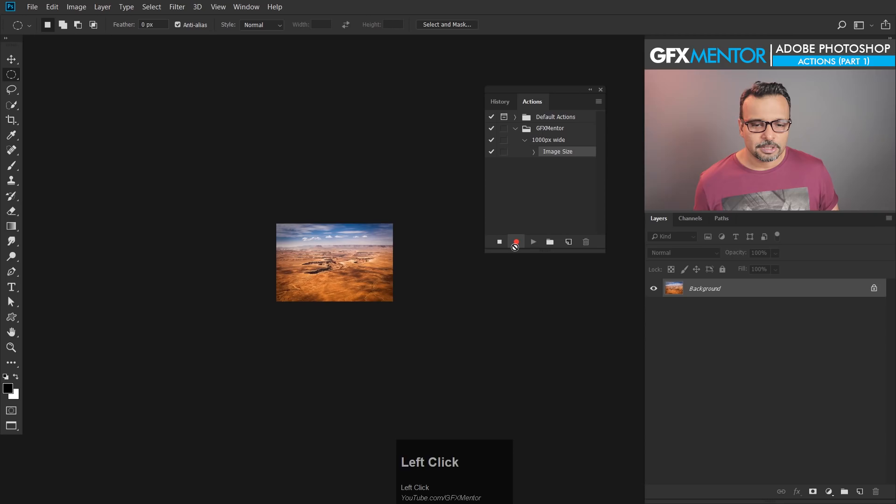
{"action": "key", "text": "ctrl+plus"}
{"action": "key", "text": "ctrl+plus"}
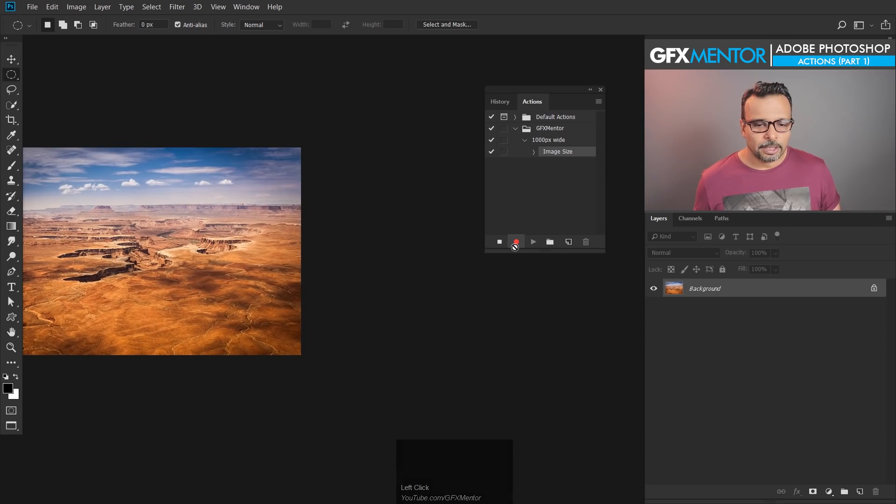
Step: Draw a tiny elliptical selection on the desert image while recording, and deselect it
{"action": "left_click_drag", "start_coordinate": [168, 251], "coordinate": [261, 275]}
{"action": "key", "text": "space"}
{"action": "key", "text": "ctrl+d"}
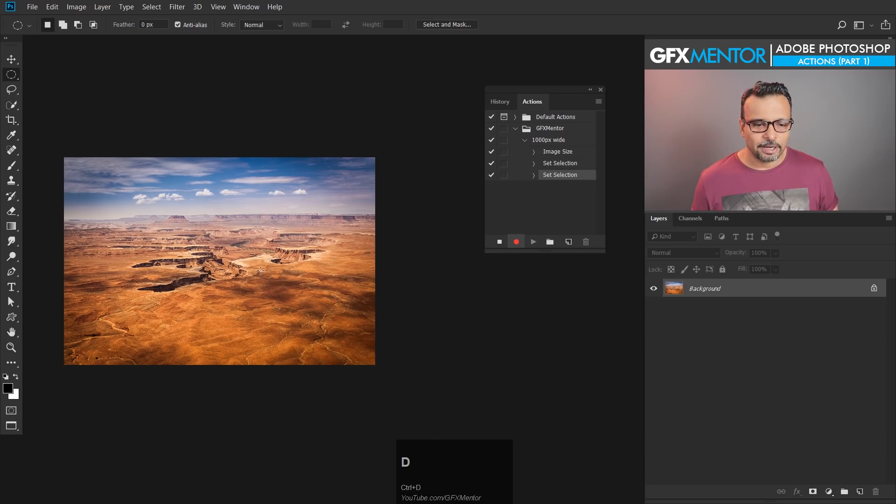
Step: Add a Black & White adjustment layer with Auto values to the desert image, and stop recording the action
{"action": "left_click", "coordinate": [829, 491]}
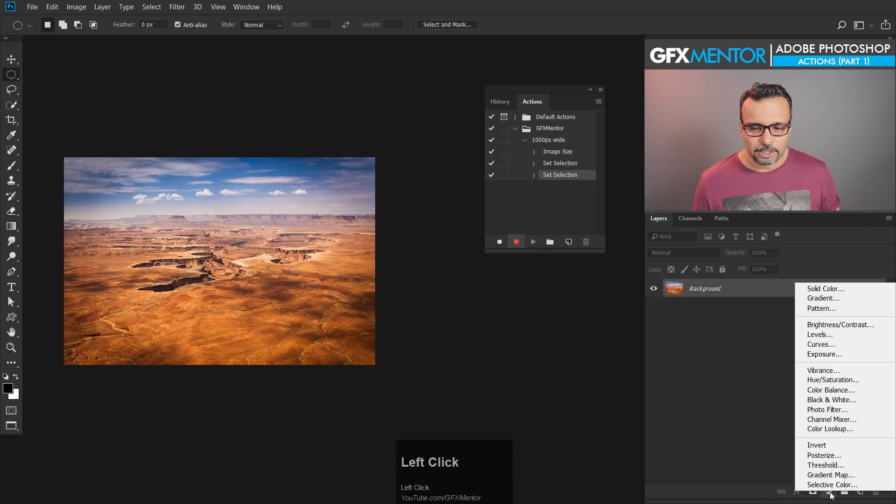
{"action": "left_click", "coordinate": [828, 400]}
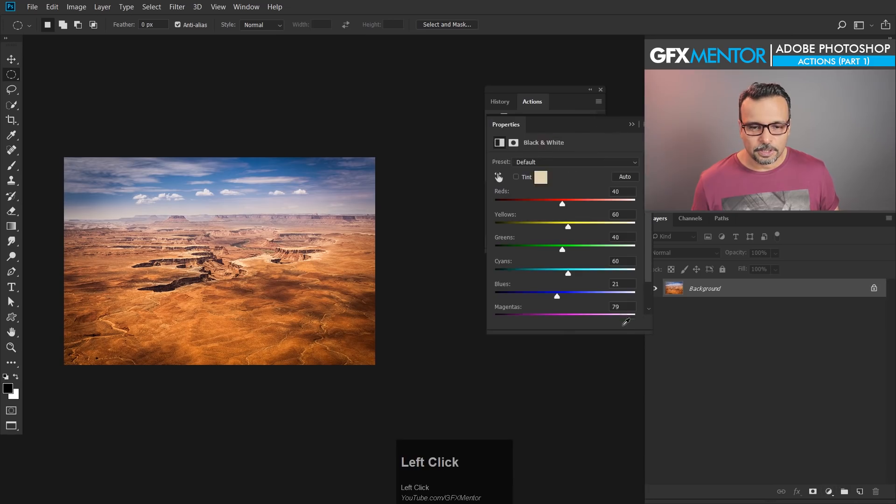
{"action": "left_click_drag", "start_coordinate": [588, 126], "coordinate": [385, 144]}
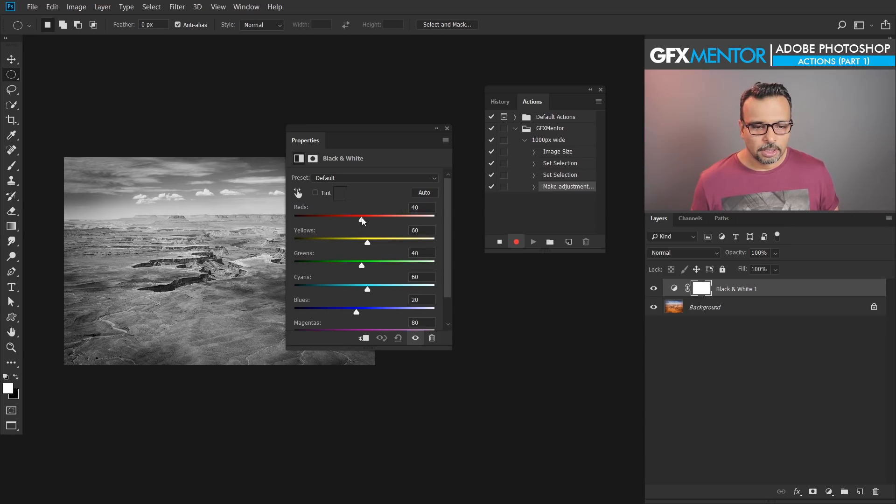
{"action": "left_click", "coordinate": [420, 194]}
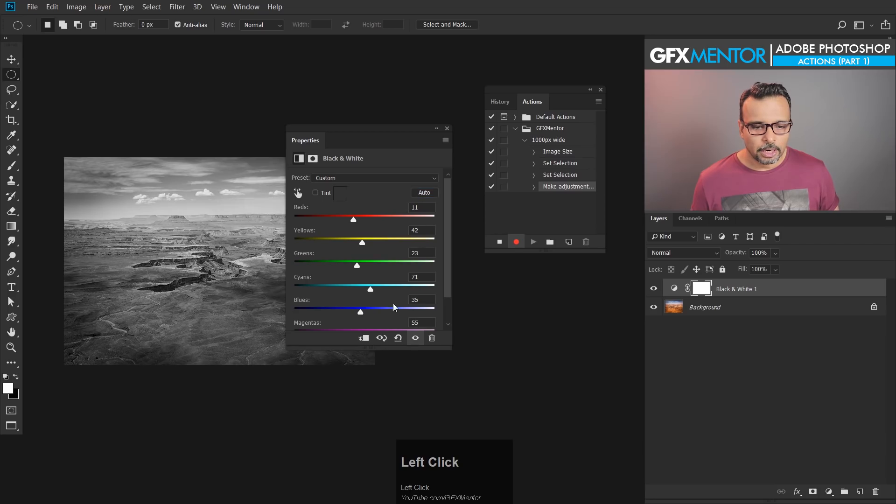
{"action": "left_click", "coordinate": [500, 243]}
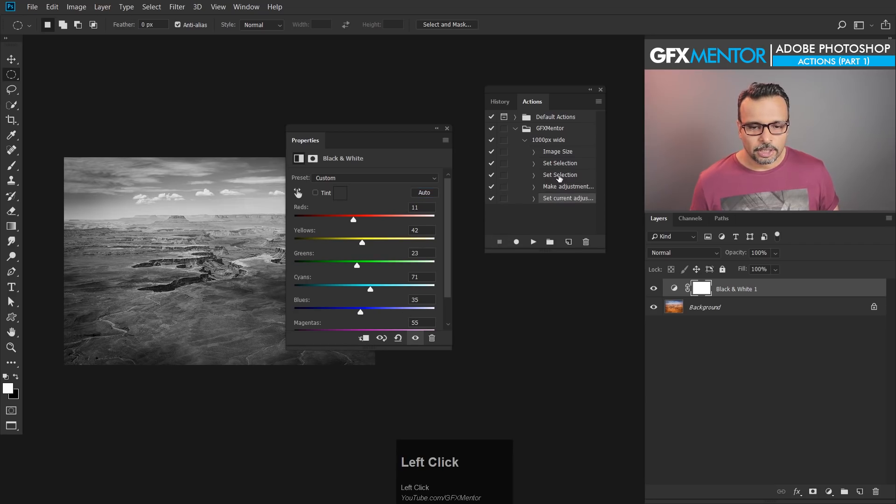
Step: Examine the recorded details of the two Set Selection commands in the "1000px wide" action, and collapse them
{"action": "left_click", "coordinate": [560, 175]}
{"action": "left_click", "coordinate": [559, 164]}
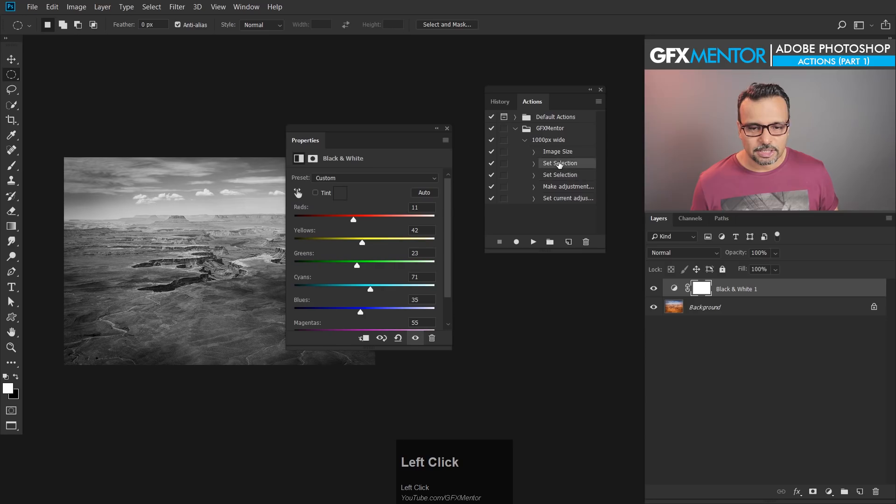
{"action": "left_click", "coordinate": [560, 176]}
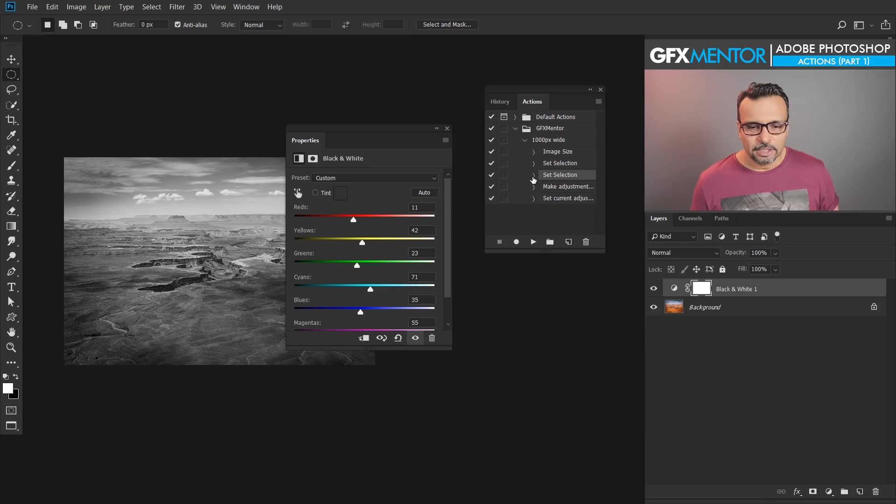
{"action": "left_click", "coordinate": [533, 177]}
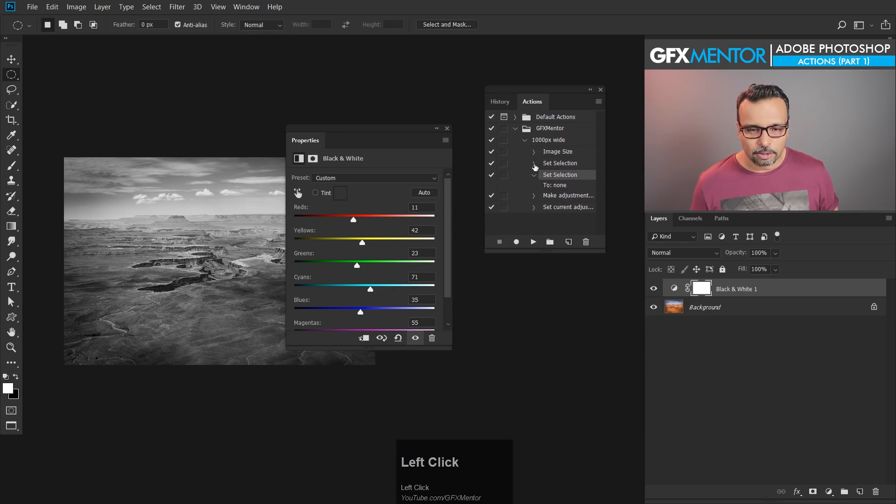
{"action": "left_click", "coordinate": [534, 164]}
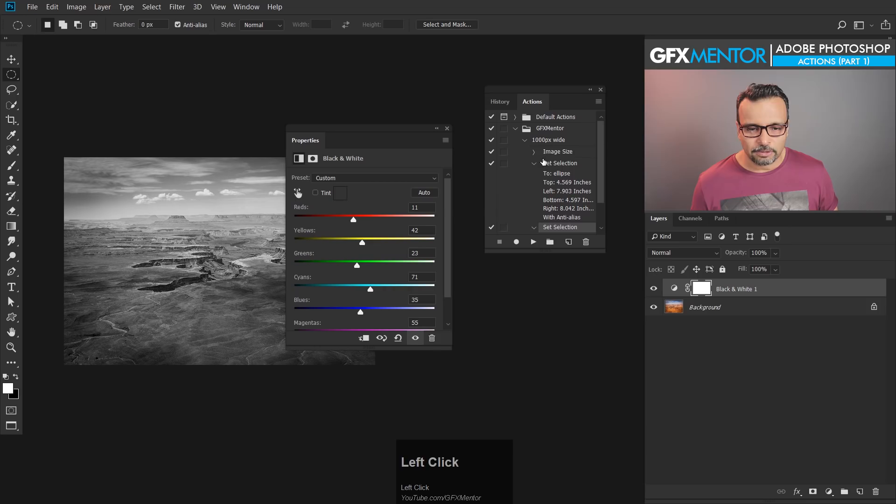
{"action": "left_click", "coordinate": [535, 164]}
{"action": "left_click", "coordinate": [534, 177]}
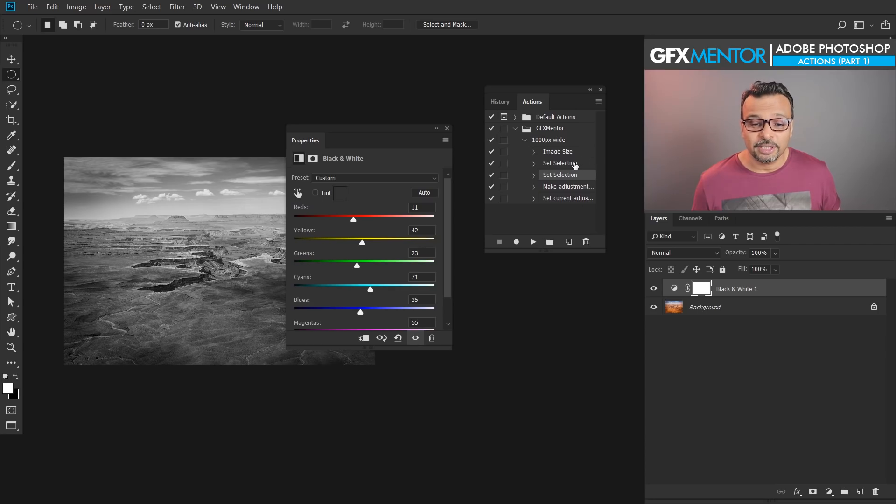
Step: Delete both Set Selection commands from the "1000px wide" action
{"action": "left_click", "coordinate": [575, 165], "text": "shift"}
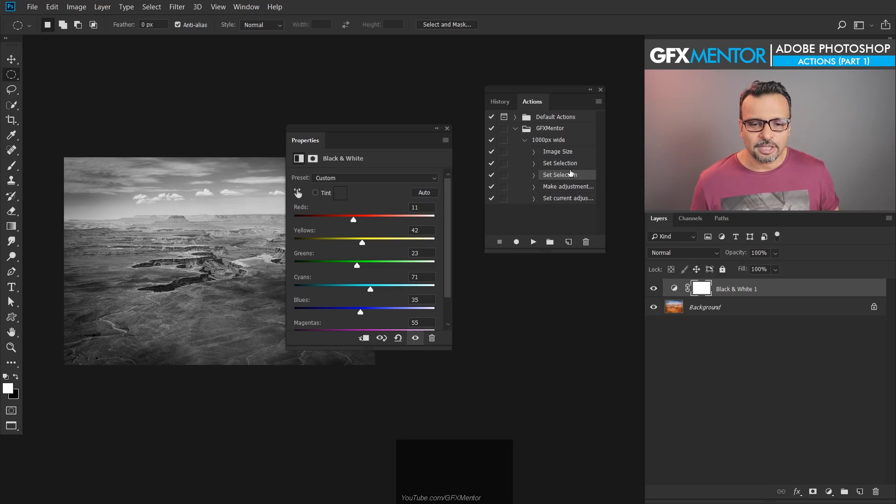
{"action": "left_click", "coordinate": [570, 164], "text": "shift"}
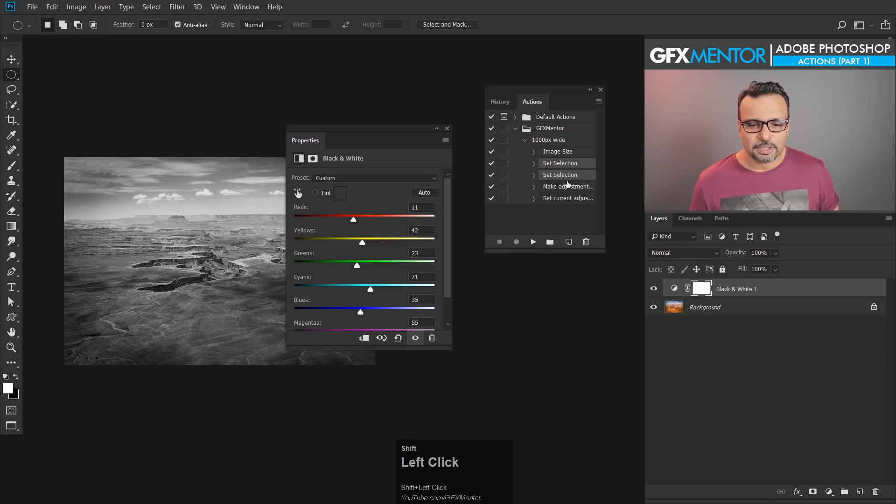
{"action": "left_click", "coordinate": [586, 243]}
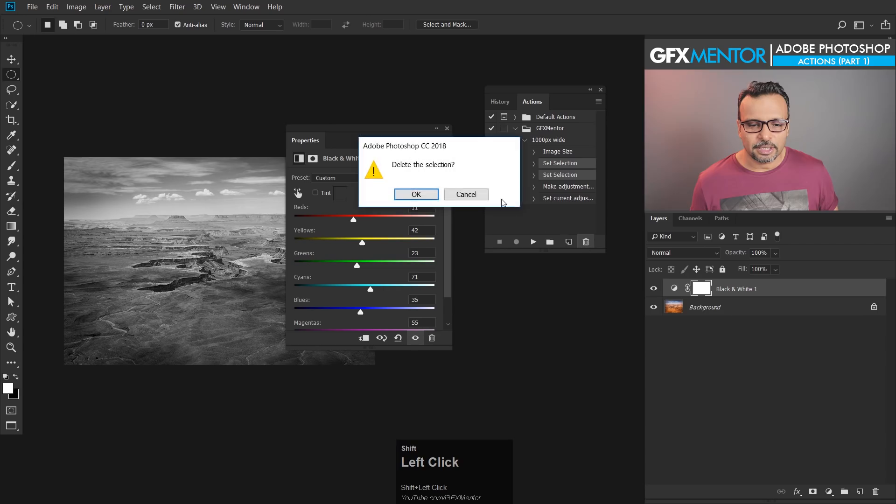
{"action": "left_click", "coordinate": [416, 195]}
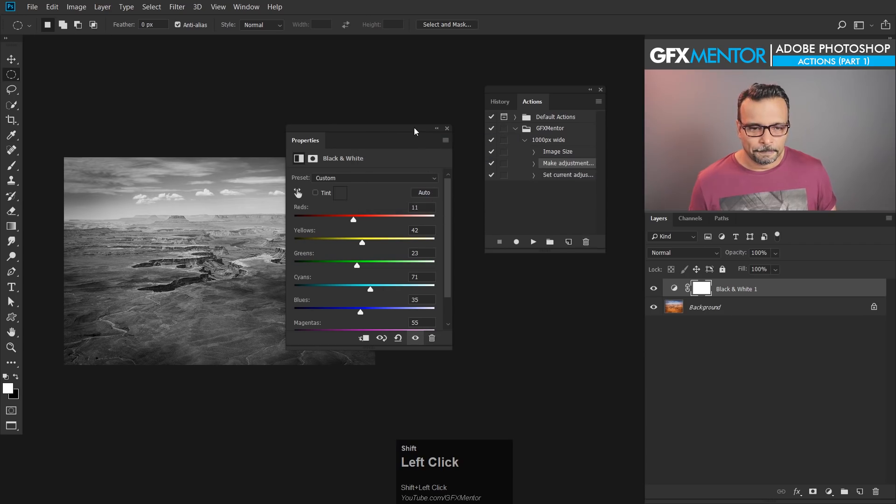
Step: Switch to the turquoise lake image and run the whole "1000px wide" action on it, with the Properties panel closed
{"action": "key", "text": "ctrl+shift+Tab"}
{"action": "key", "text": "ctrl+shift+Tab"}
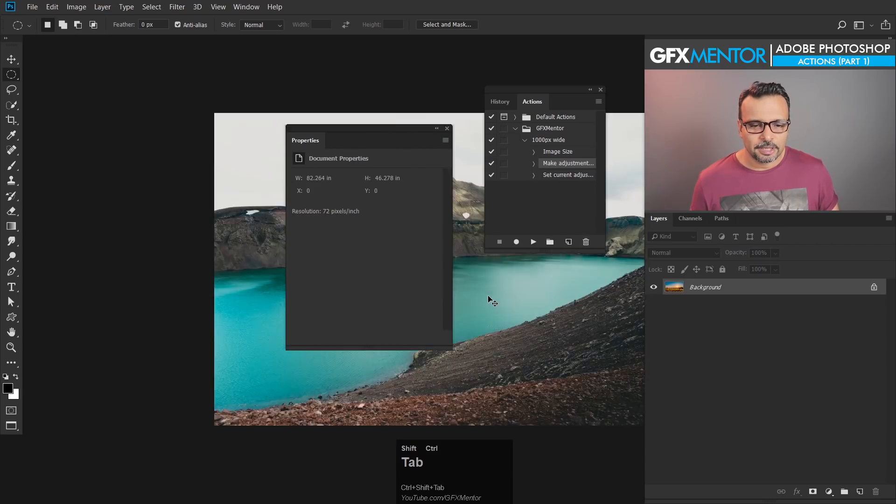
{"action": "key", "text": "shift+space"}
{"action": "left_click_drag", "start_coordinate": [559, 331], "coordinate": [414, 318]}
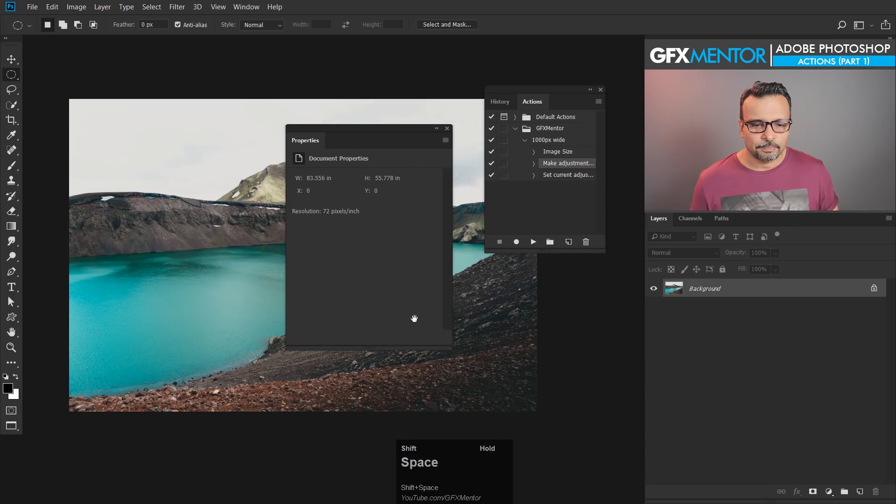
{"action": "left_click", "coordinate": [446, 127], "text": "shift"}
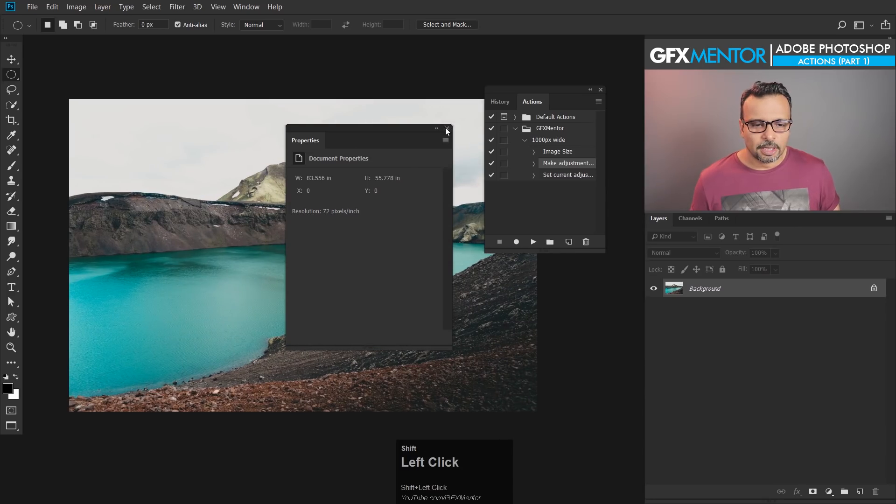
{"action": "left_click", "coordinate": [553, 144]}
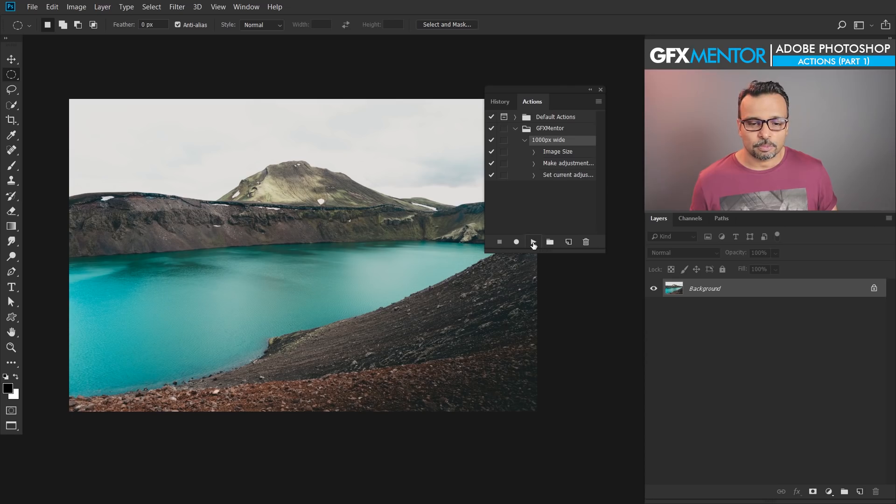
{"action": "left_click", "coordinate": [534, 242]}
Step: Examine the processed lake image at 100% and check its pixel dimensions in Image Size without changing them
{"action": "key", "text": "shift+space"}
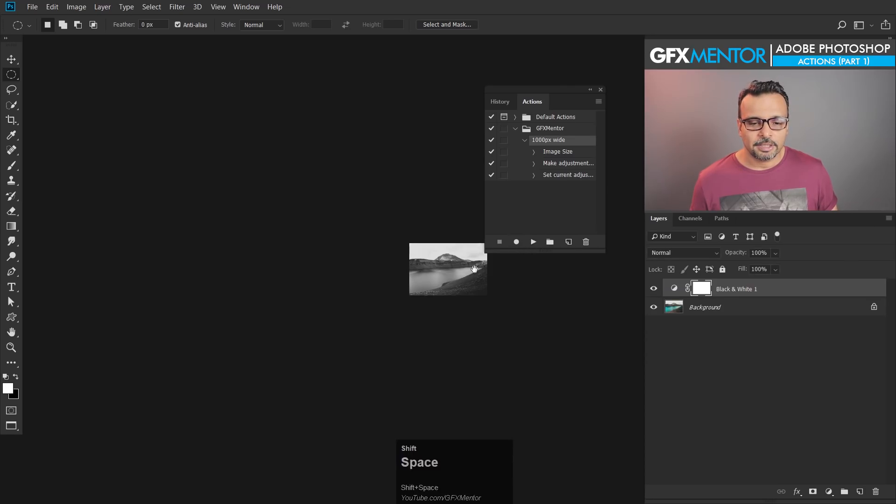
{"action": "left_click_drag", "start_coordinate": [474, 269], "coordinate": [384, 248]}
{"action": "key", "text": "ctrl+shift+1"}
{"action": "key", "text": "space"}
{"action": "left_click_drag", "start_coordinate": [183, 197], "coordinate": [542, 334]}
{"action": "left_click_drag", "start_coordinate": [308, 310], "coordinate": [358, 310]}
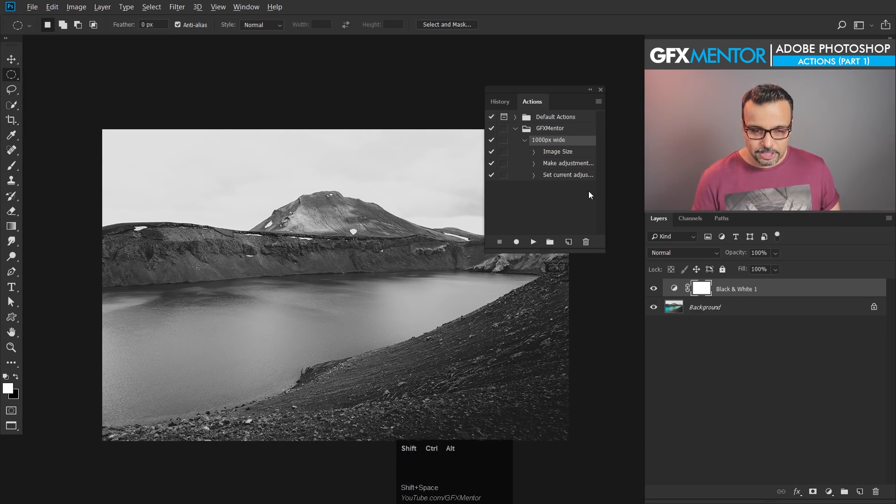
{"action": "key", "text": "ctrl+shift+alt+i"}
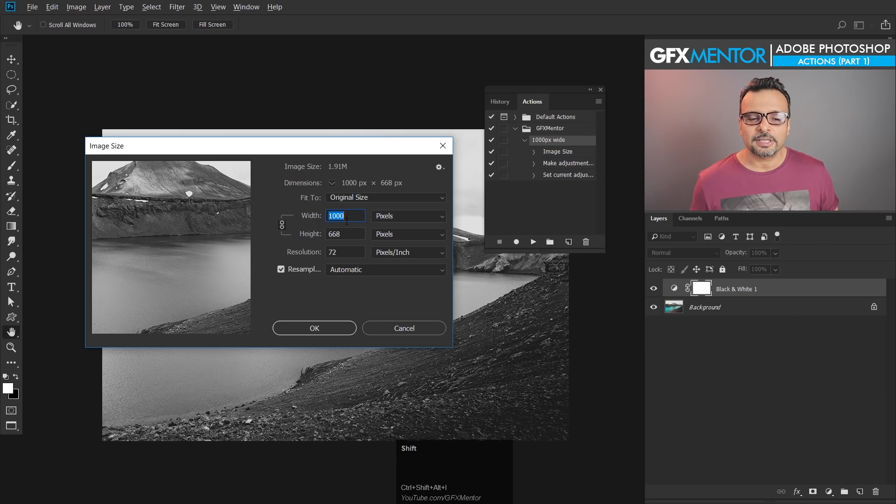
{"action": "left_click", "coordinate": [394, 331], "text": "shift"}
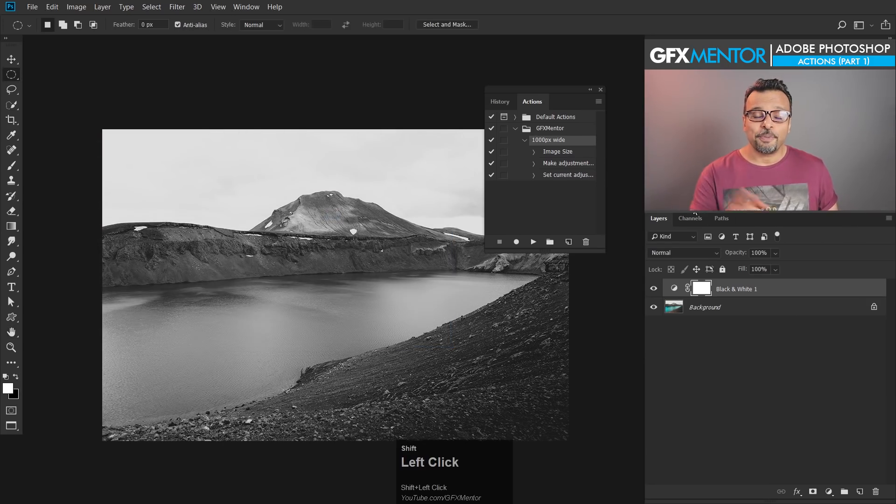